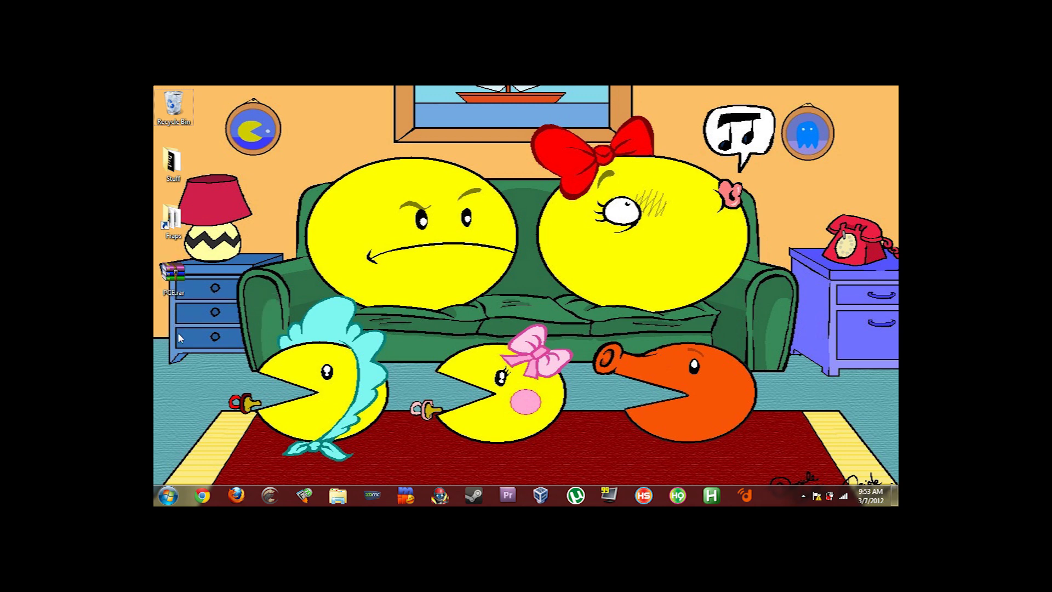
# - Extract PCEBIOS.BIN and the Myth flash cart programmer installer from PCE.rar to the desktop, then close the archive
pyautogui.doubleClick(174, 282)
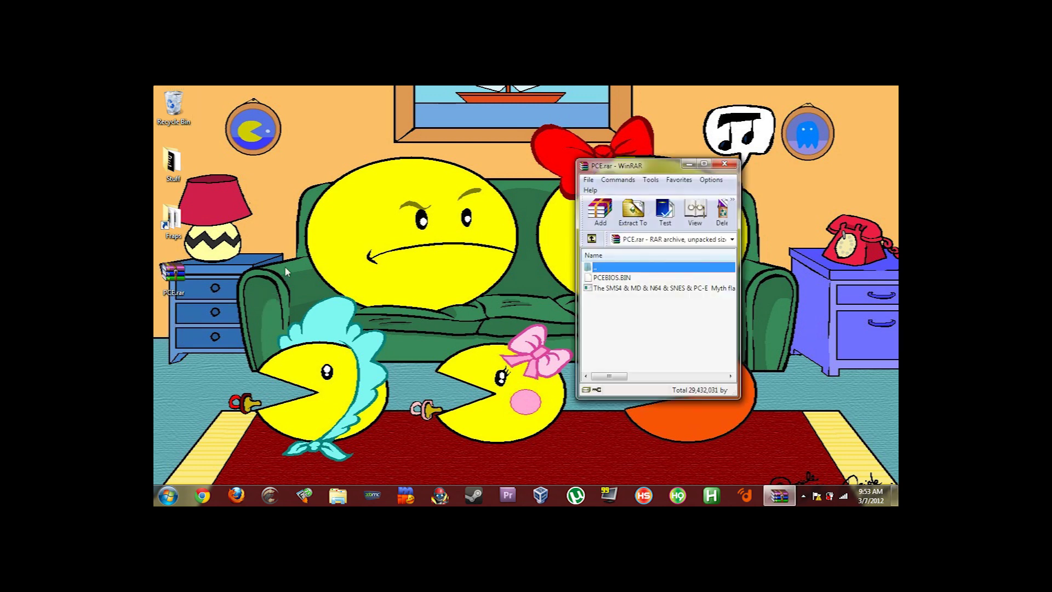
pyautogui.moveTo(621, 318); pyautogui.dragTo(178, 357)
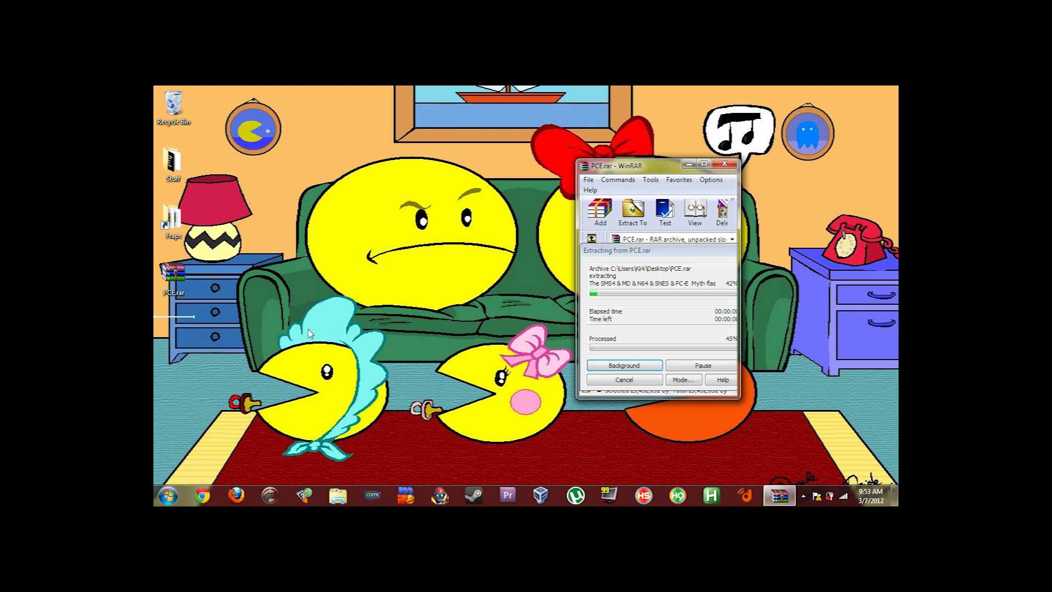
pyautogui.click(729, 165)
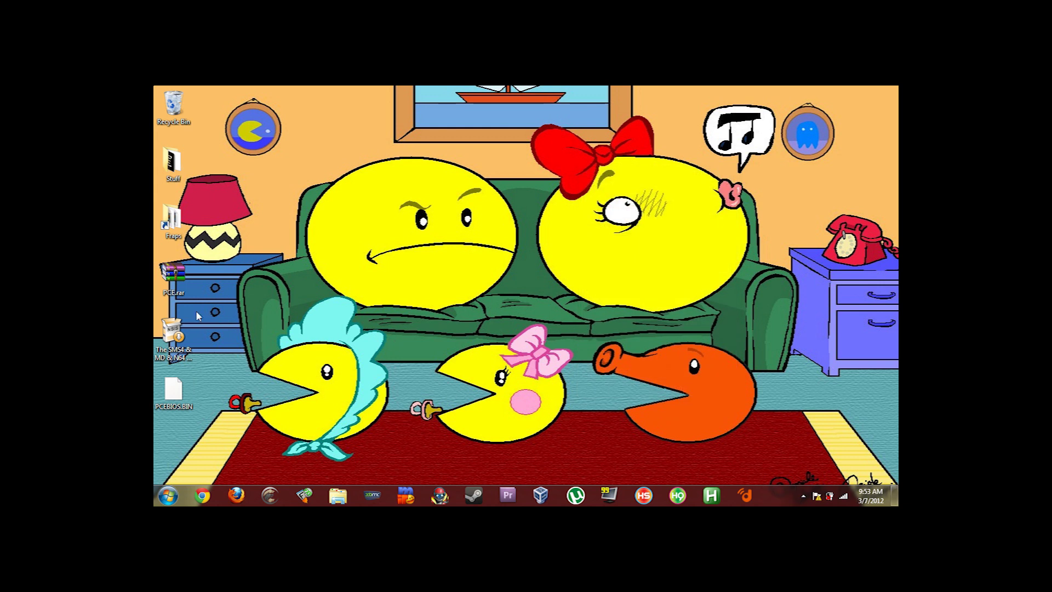
# - Start the extracted NEO2 Pro Manager installer and continue to the choice of install location
pyautogui.click(166, 352)
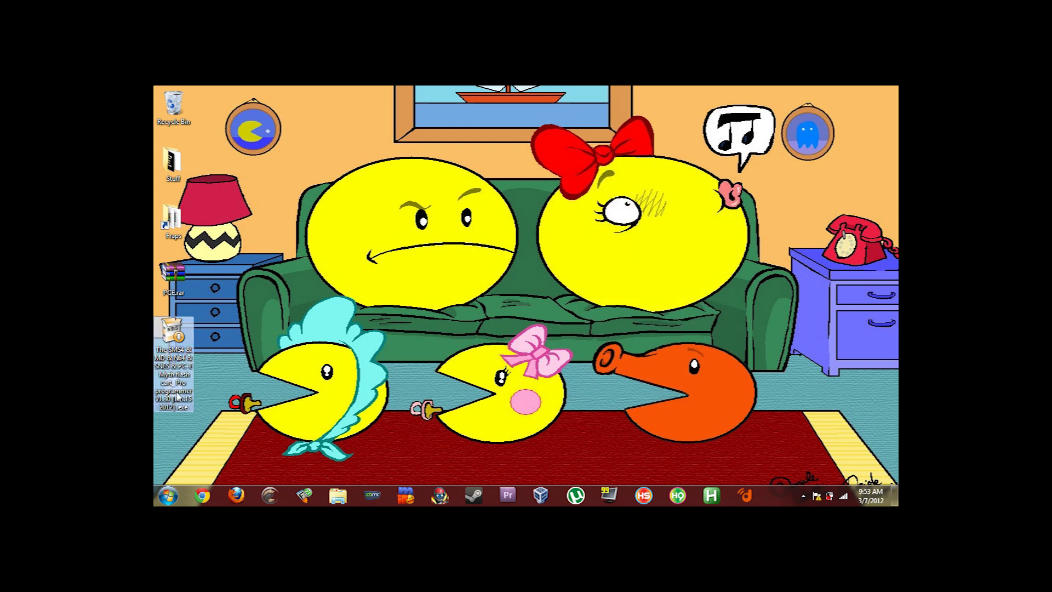
pyautogui.doubleClick(175, 343)
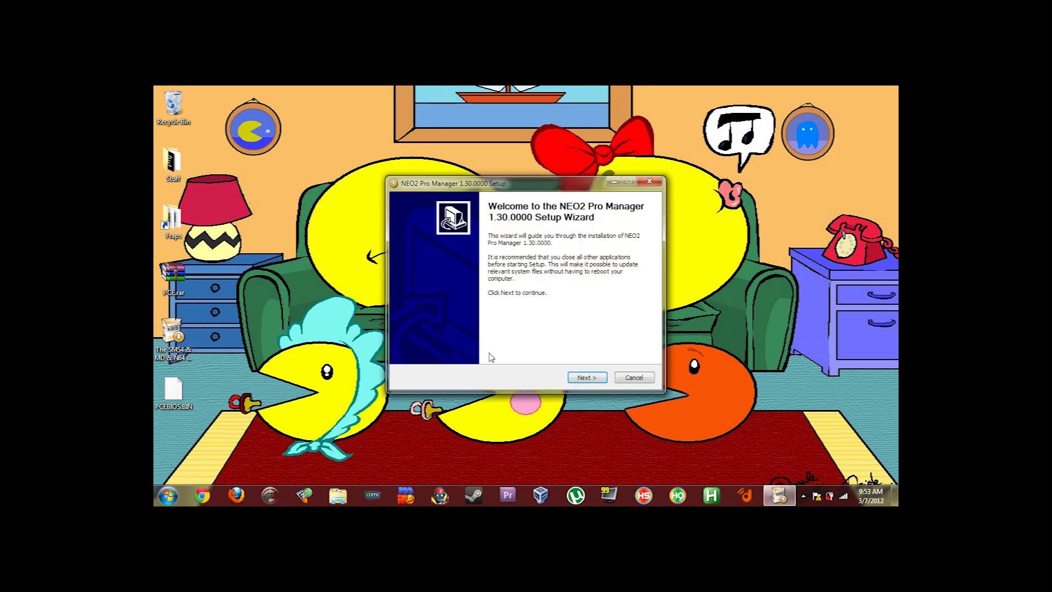
pyautogui.click(583, 380)
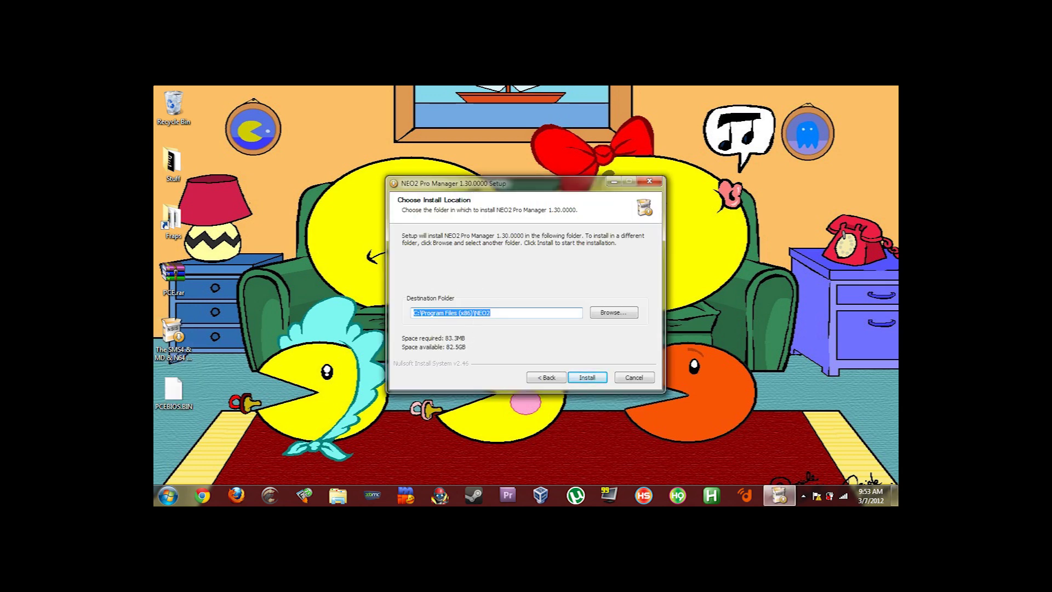
# - Set the destination folder to C:\NEO2 and start the installation
pyautogui.click(475, 313)
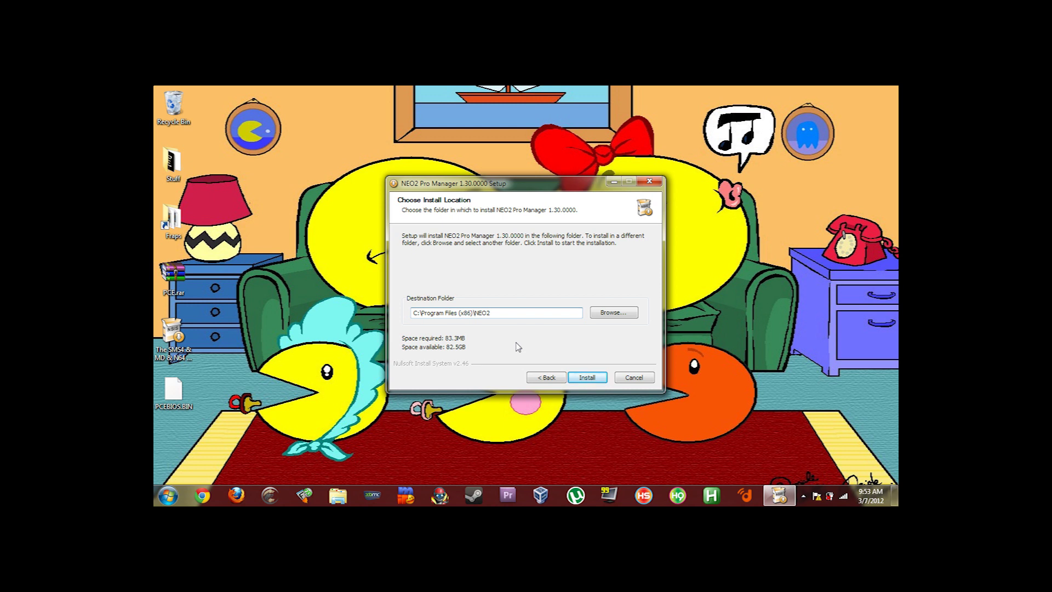
pyautogui.press('BackSpace')
pyautogui.press('BackSpace')
pyautogui.press('BackSpace')
pyautogui.press('BackSpace')
pyautogui.press('BackSpace')
pyautogui.press('BackSpace')
pyautogui.press('BackSpace')
pyautogui.press('BackSpace')
pyautogui.press('BackSpace')
pyautogui.press('BackSpace')
pyautogui.press('BackSpace')
pyautogui.press('BackSpace')
pyautogui.press('BackSpace')
pyautogui.press('BackSpace')
pyautogui.press('BackSpace')
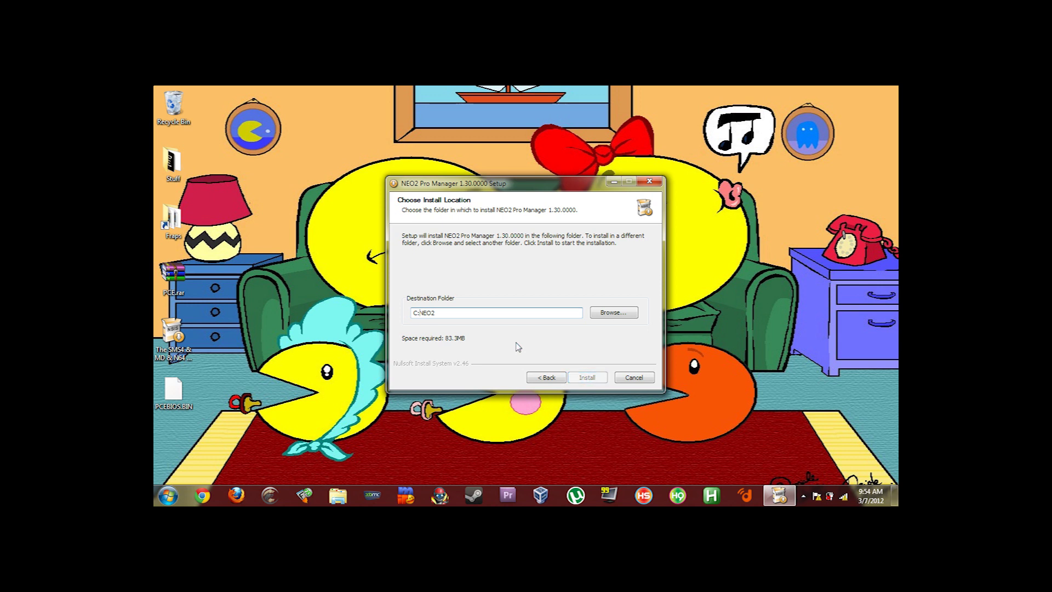
pyautogui.write('\\')
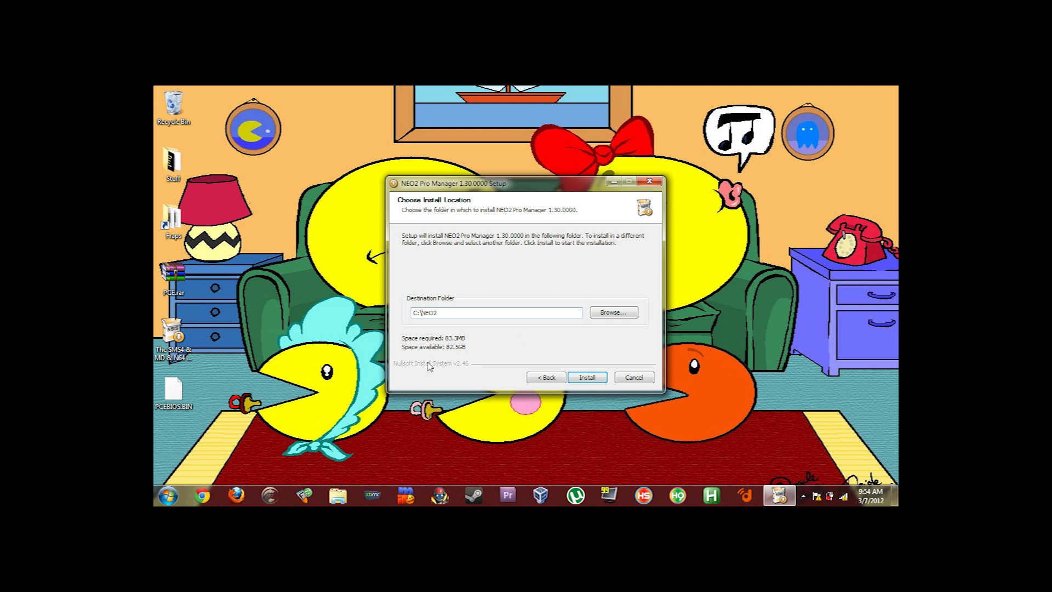
pyautogui.click(586, 377)
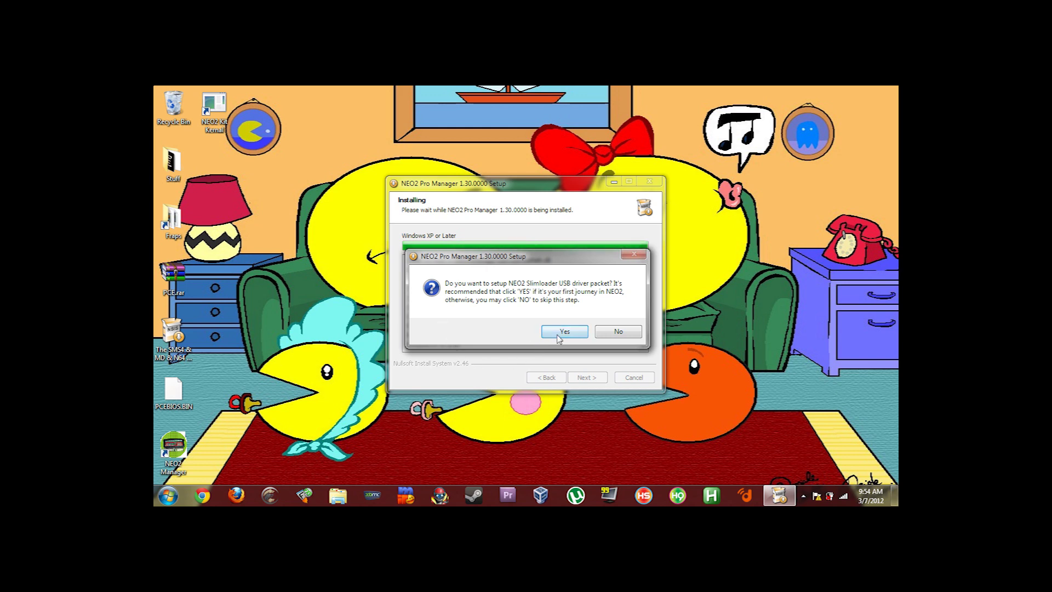
# - Install the NEO2 Slimloader USB driver, allowing the unverified publisher, and finish the setup without running NEO2 Pro Manager
pyautogui.press('Return')
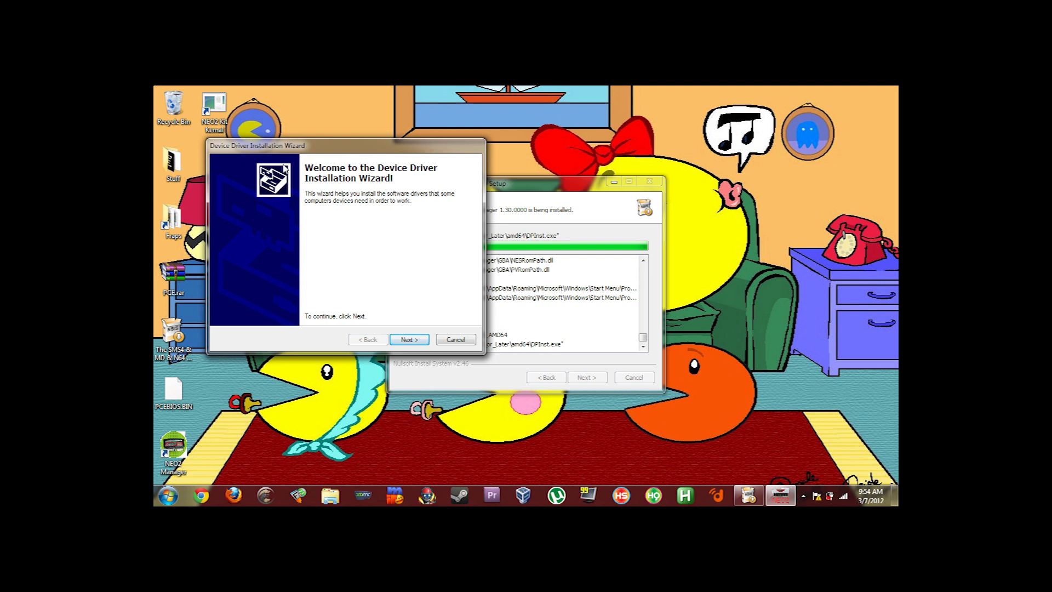
pyautogui.click(409, 341)
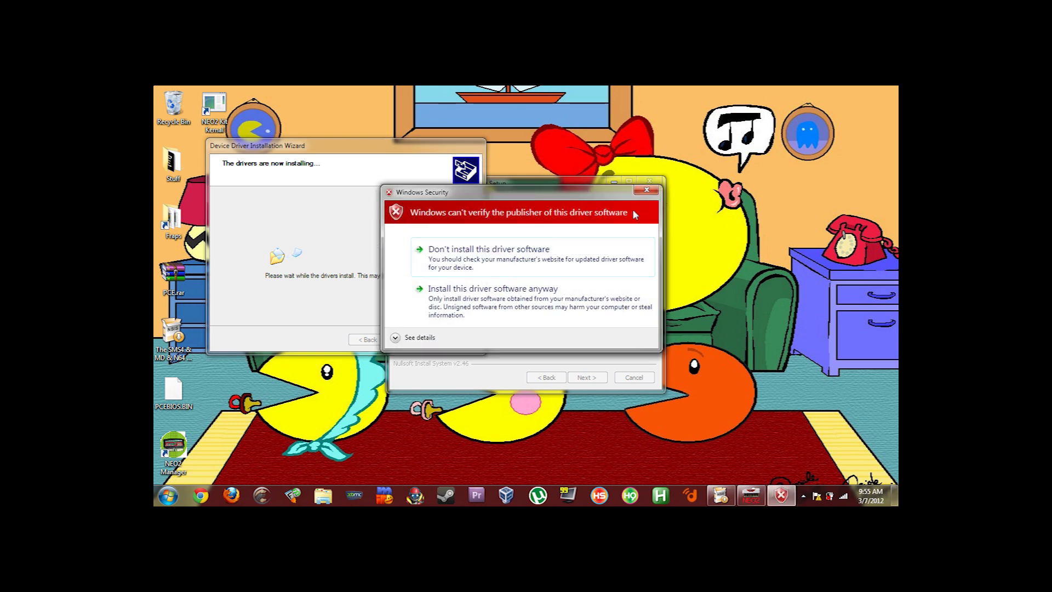
pyautogui.click(486, 304)
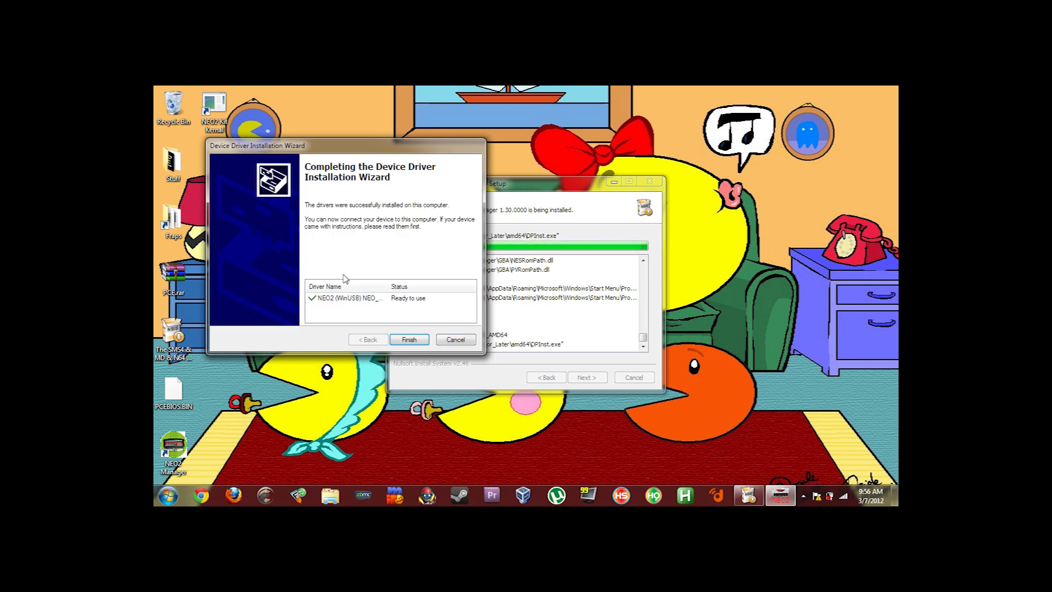
pyautogui.click(411, 340)
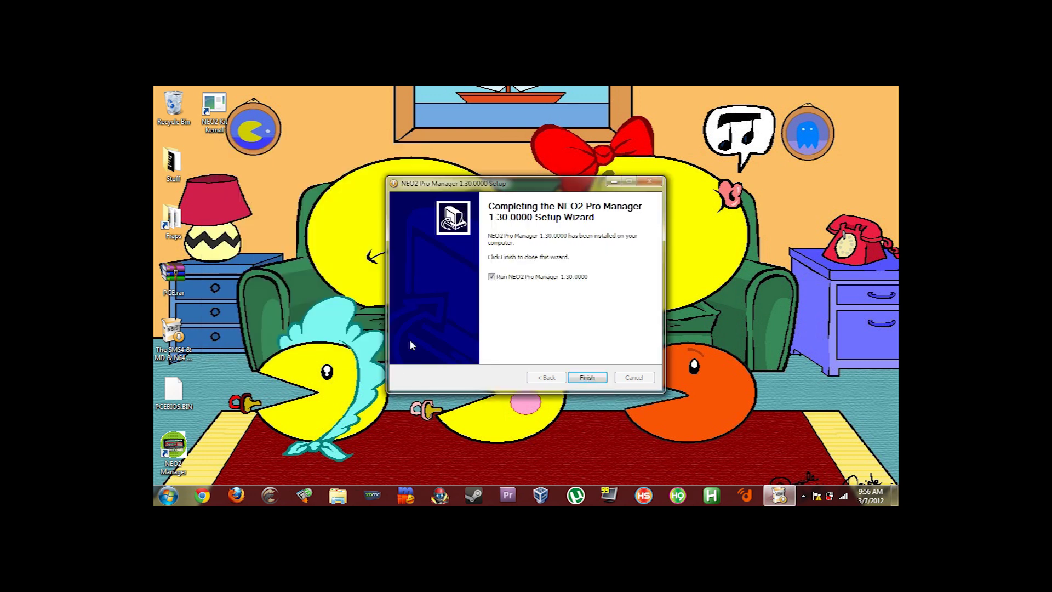
pyautogui.click(492, 278)
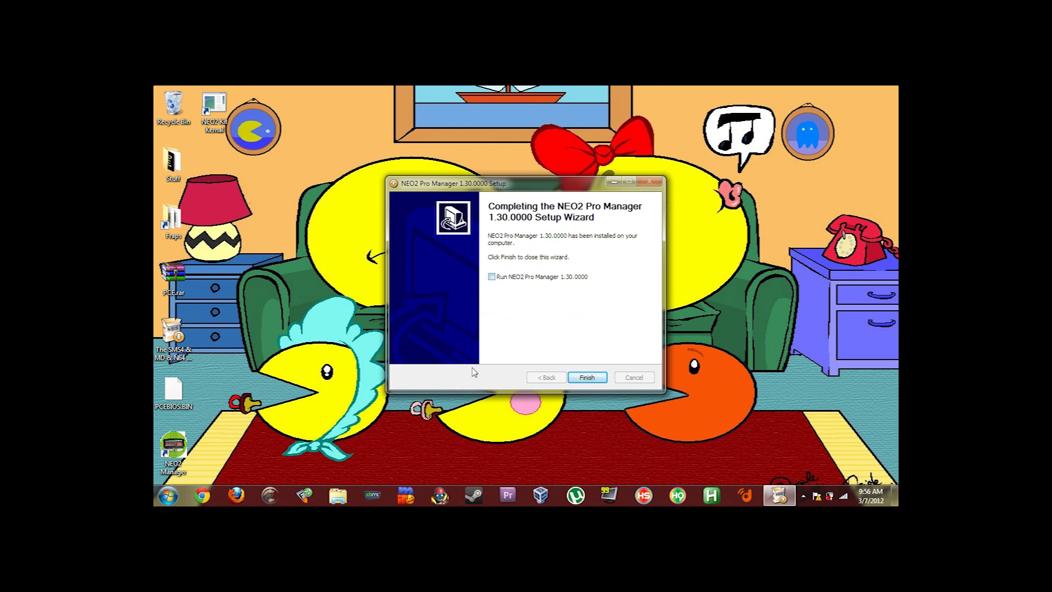
pyautogui.click(595, 382)
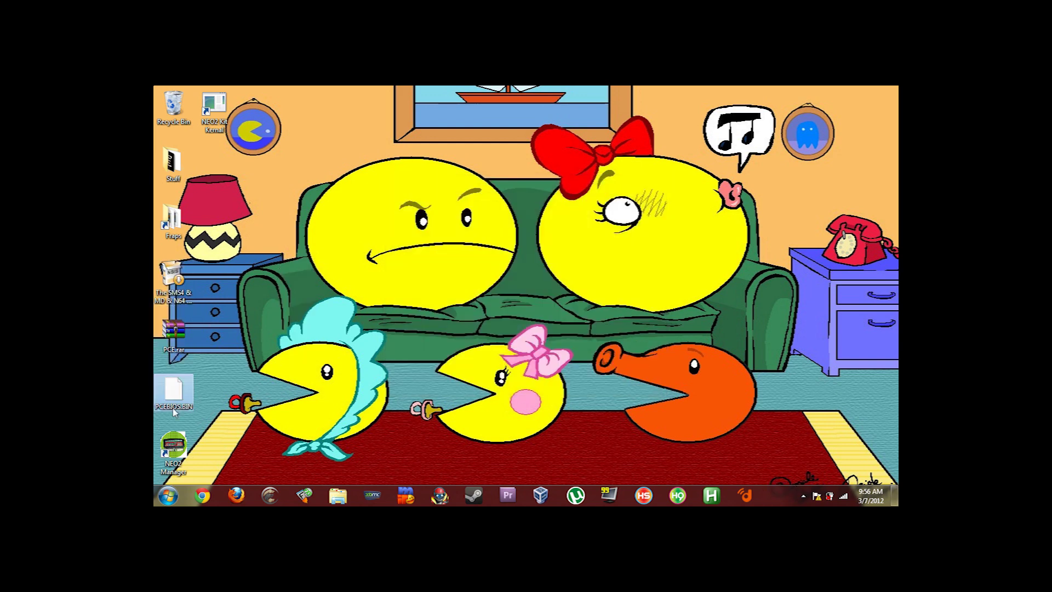
# - Copy PCEBIOS.BIN from the desktop and open the C:\NEO2\Manager folder in a maximized window
pyautogui.rightClick(174, 398)
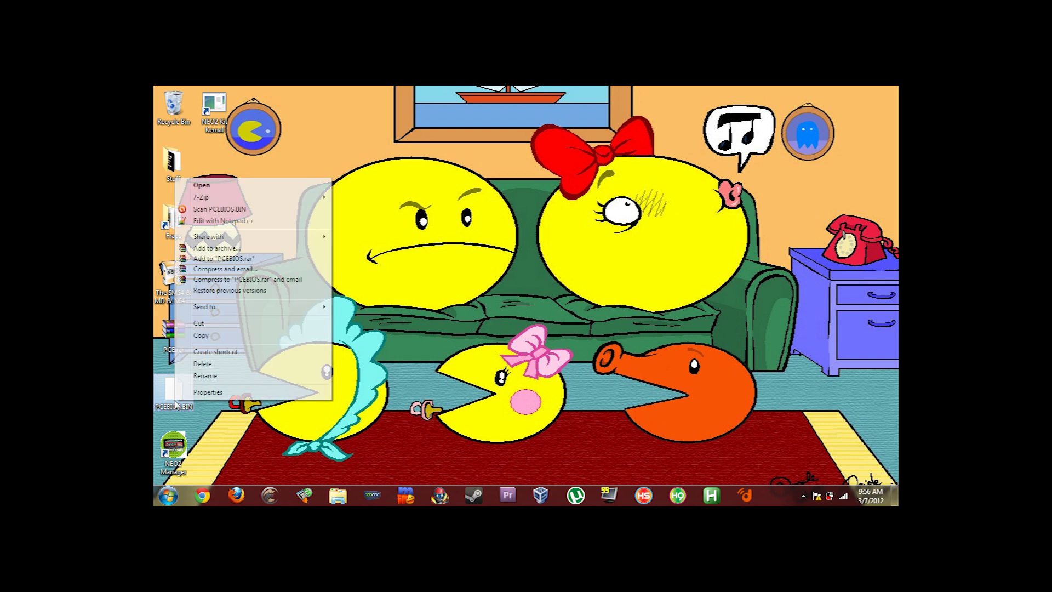
pyautogui.click(201, 336)
pyautogui.click(168, 495)
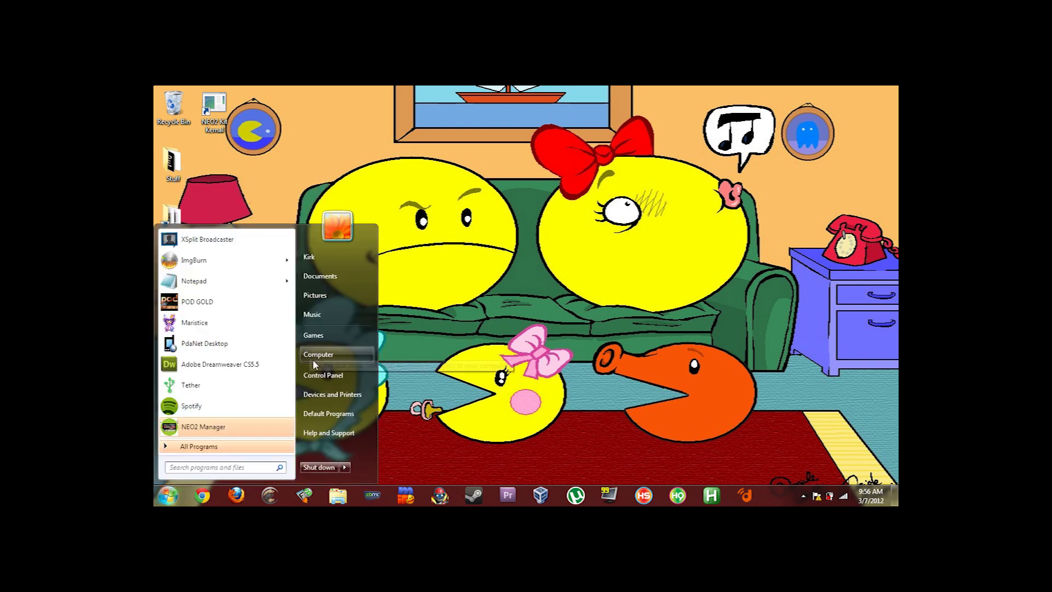
pyautogui.click(306, 360)
pyautogui.doubleClick(573, 194)
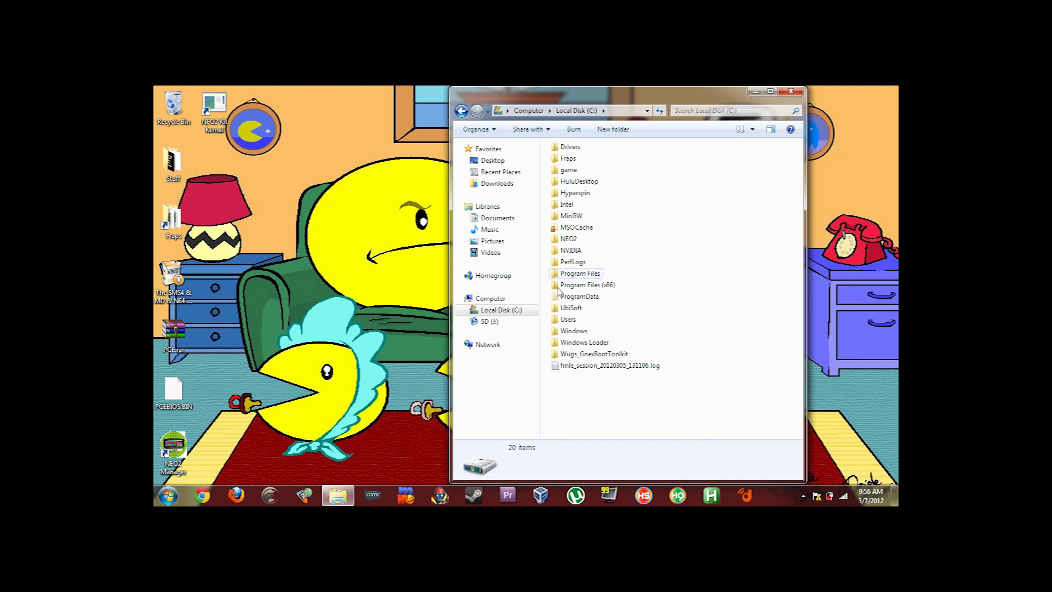
pyautogui.doubleClick(569, 239)
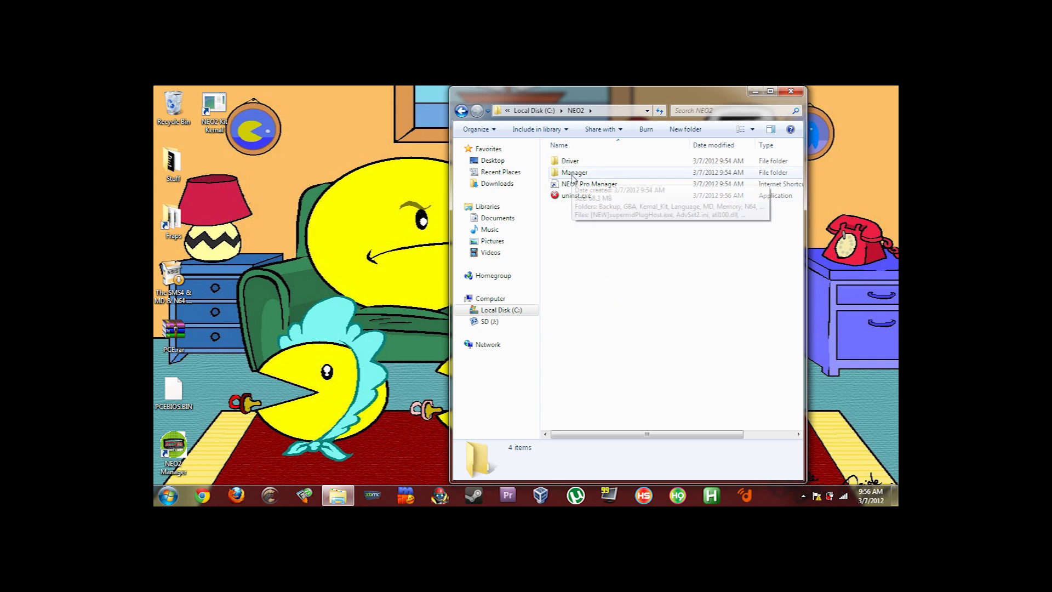
pyautogui.doubleClick(572, 175)
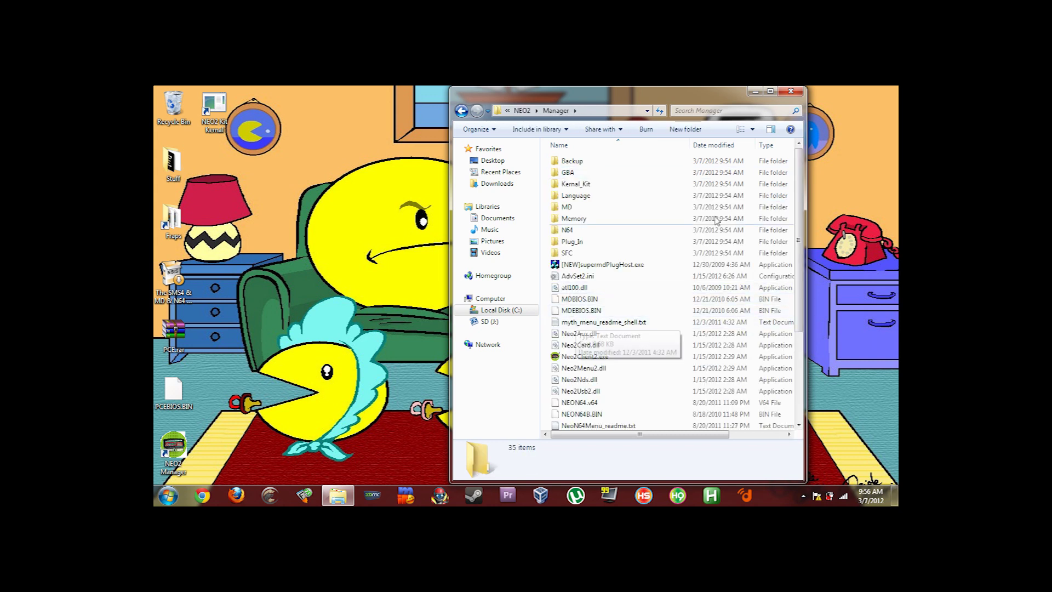
pyautogui.click(770, 91)
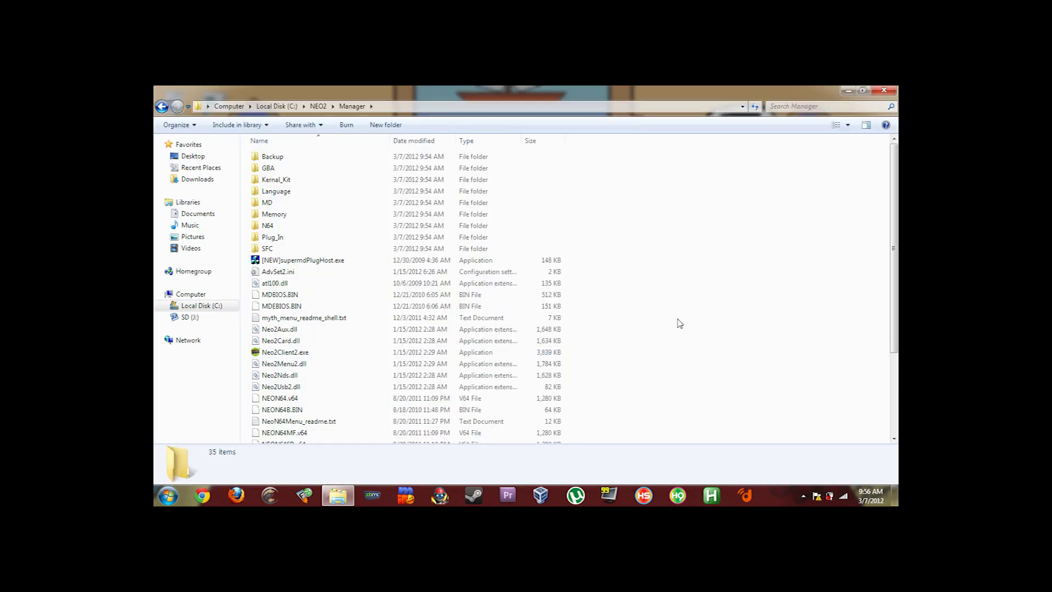
# - Rename the existing PCEBIOS.BIN in the Manager folder to PCEBIOS.BIN.old, accepting the extension change
pyautogui.scroll(-3, 694, 317)
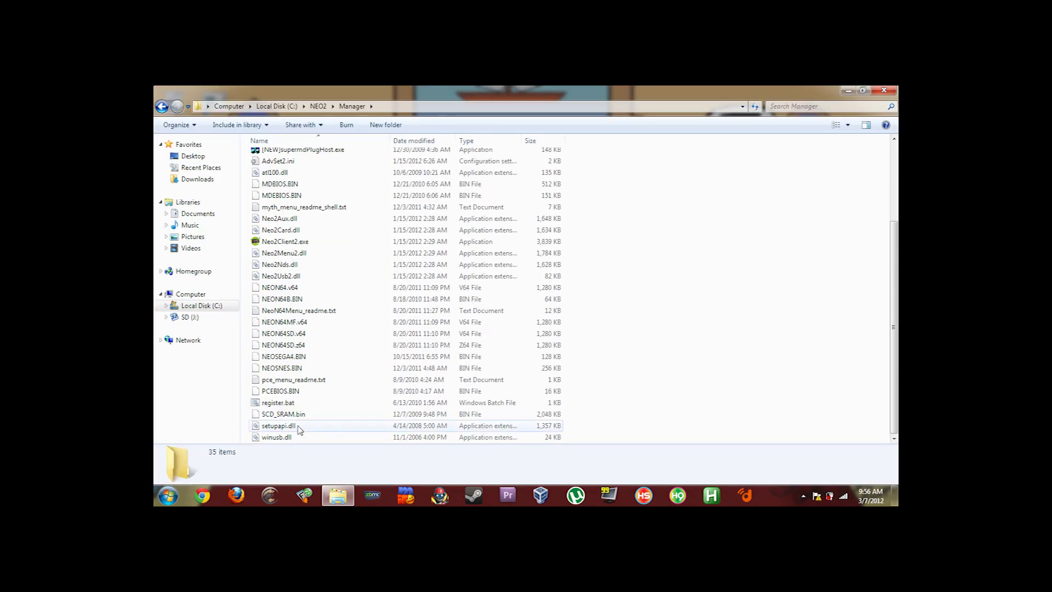
pyautogui.click(304, 392)
pyautogui.click(281, 392)
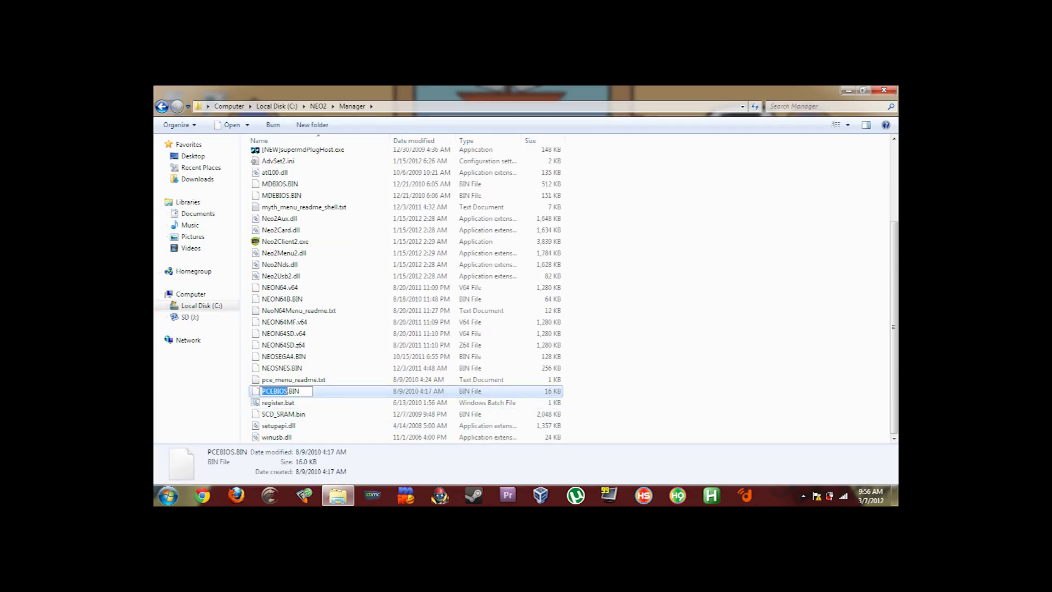
pyautogui.press('End')
pyautogui.write('.old')
pyautogui.press('Return')
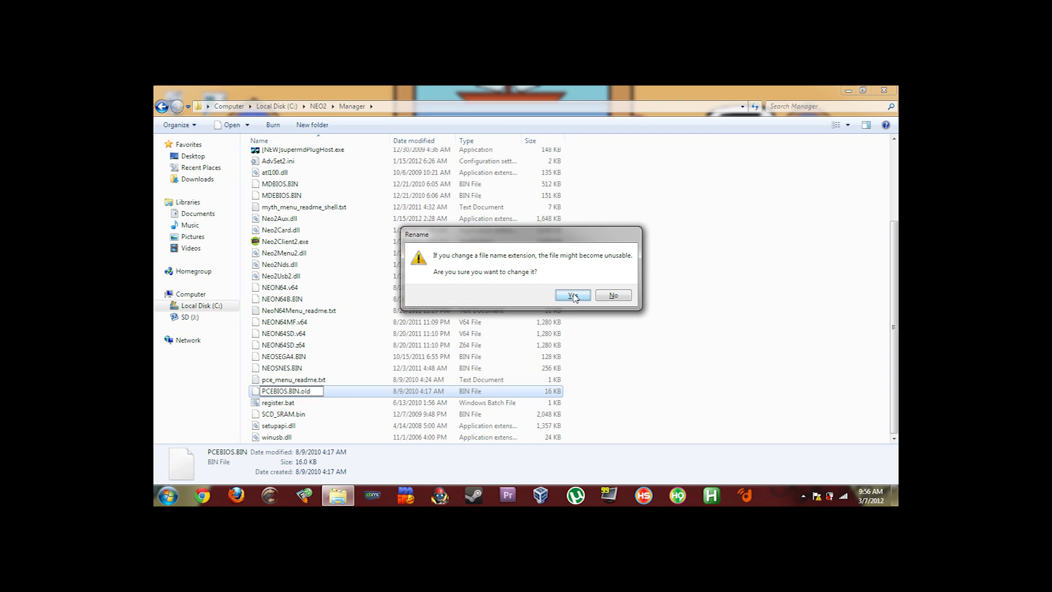
pyautogui.click(573, 296)
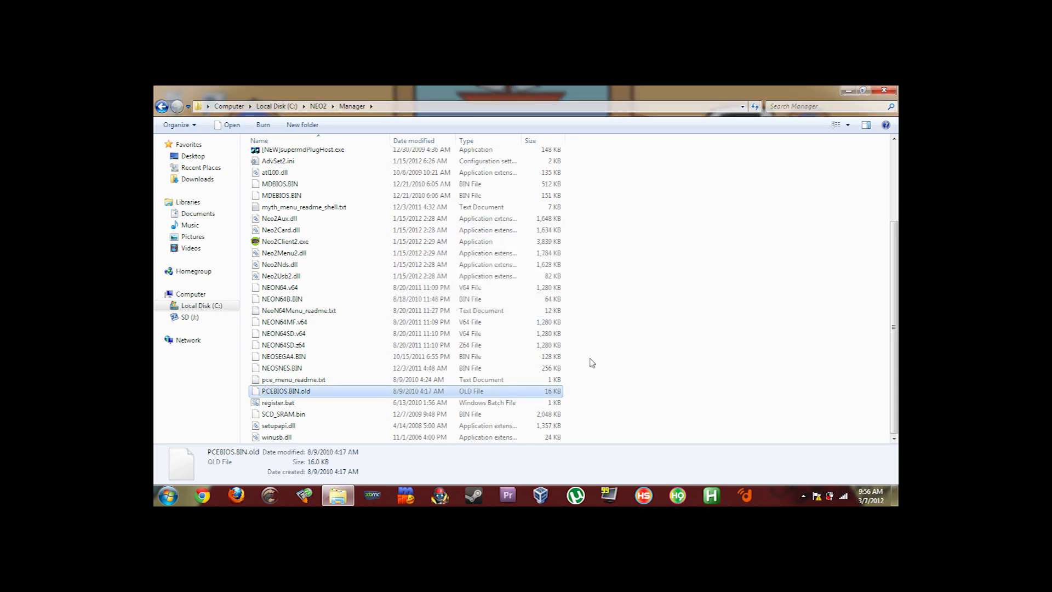
# - Paste the copied PCEBIOS.BIN into the Manager folder and close the folder window
pyautogui.rightClick(629, 364)
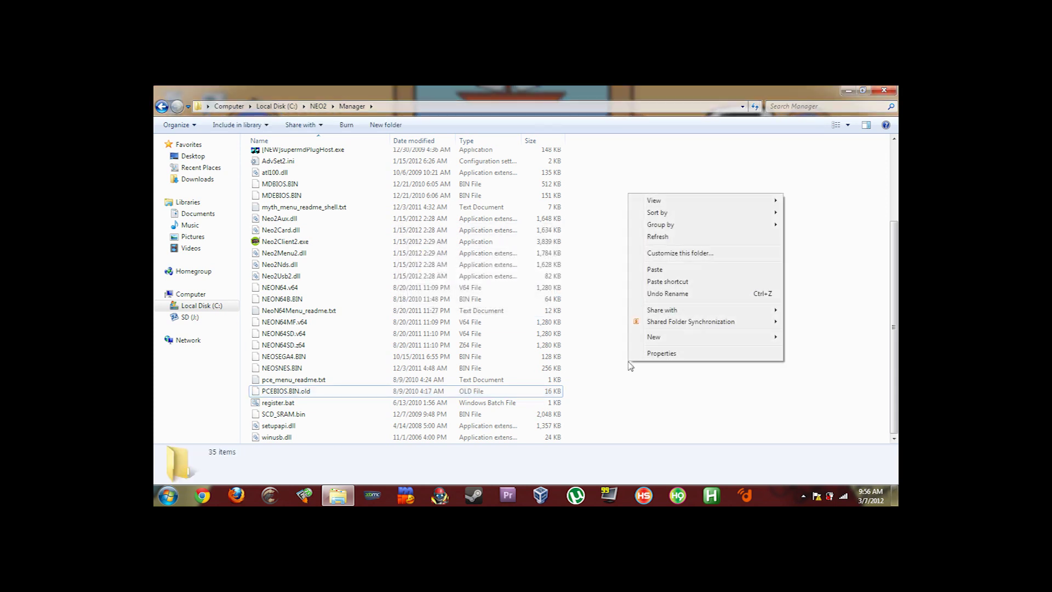
pyautogui.click(655, 269)
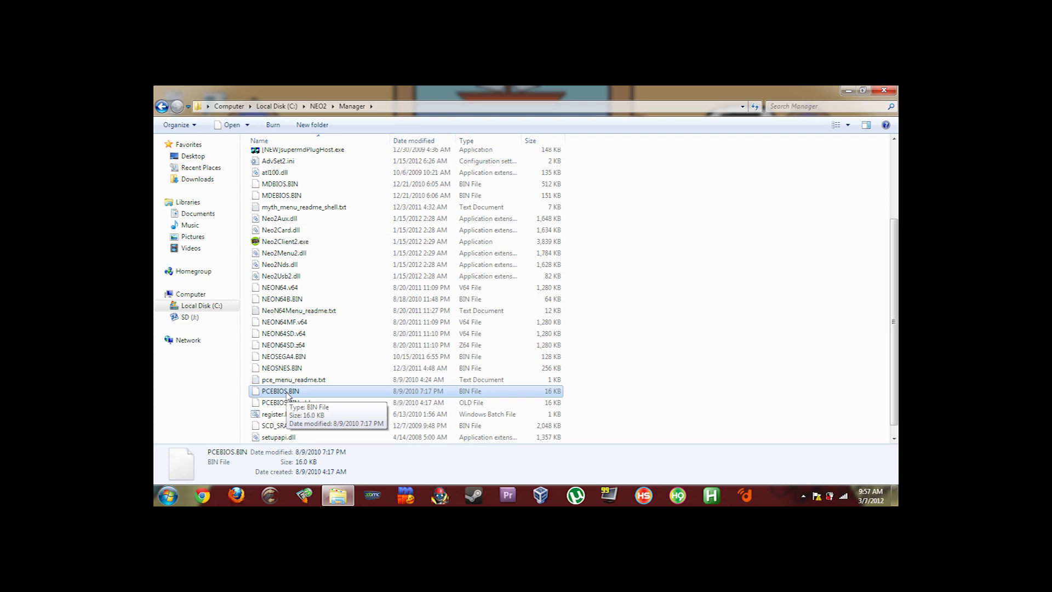
pyautogui.click(746, 299)
pyautogui.click(884, 89)
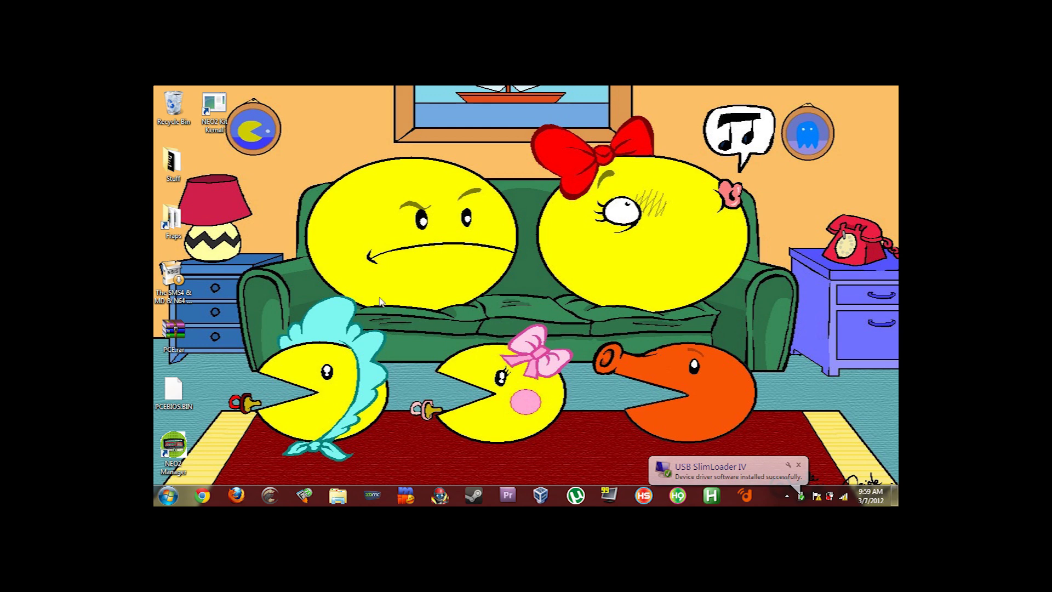
# - Launch NEO2 Manager from the desktop, maximize its window and refresh the connected cartridge's game list
pyautogui.rightClick(181, 450)
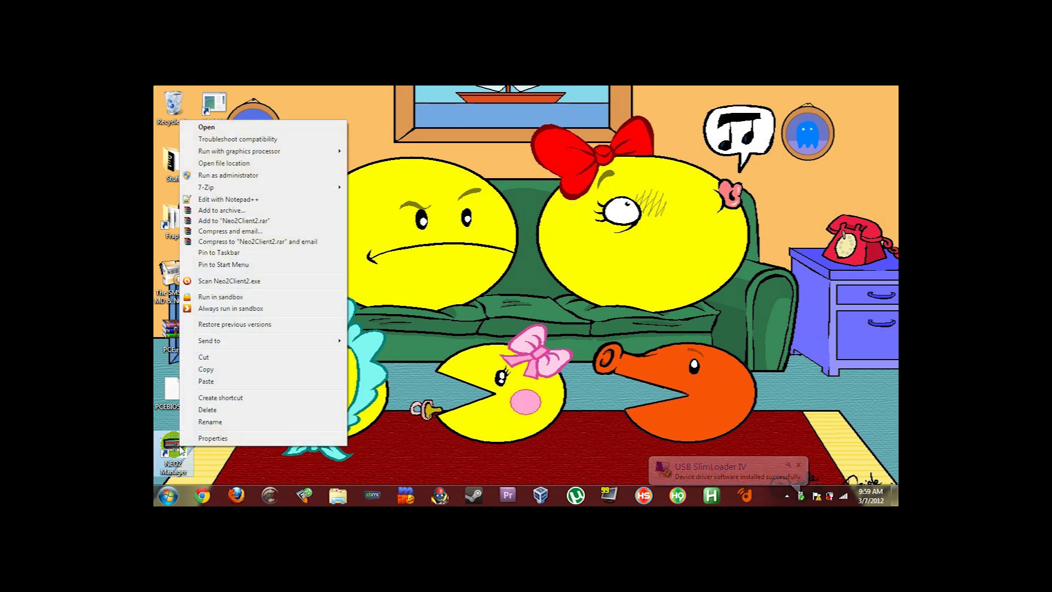
pyautogui.press('Escape')
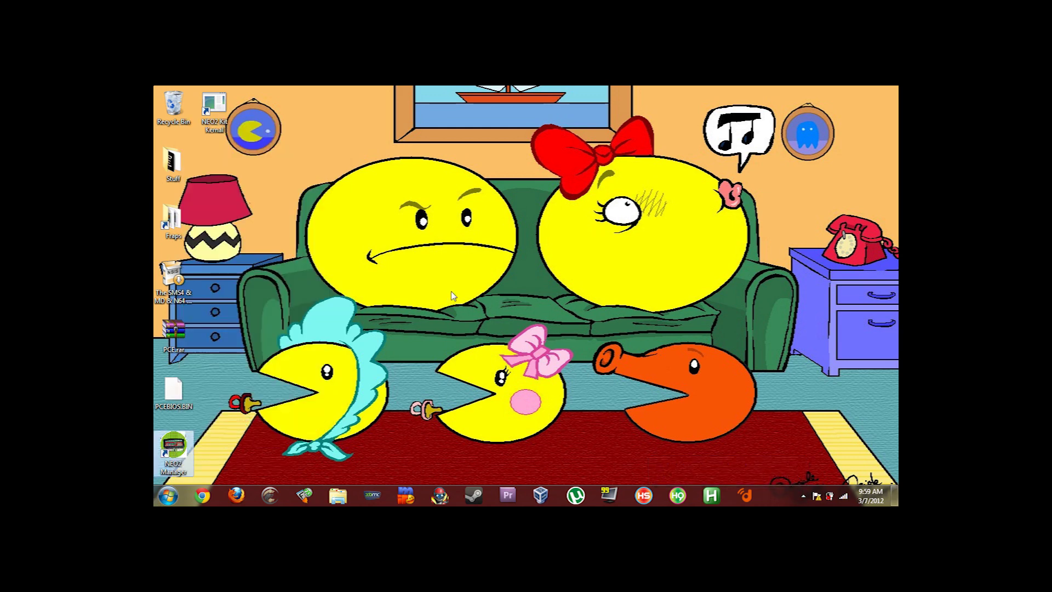
pyautogui.press('Return')
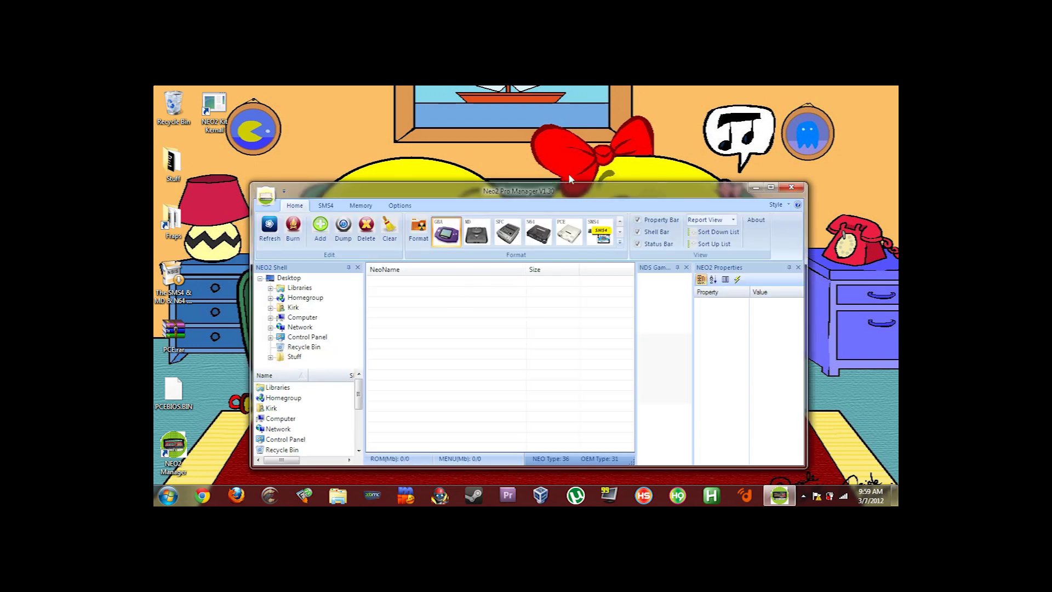
pyautogui.doubleClick(571, 192)
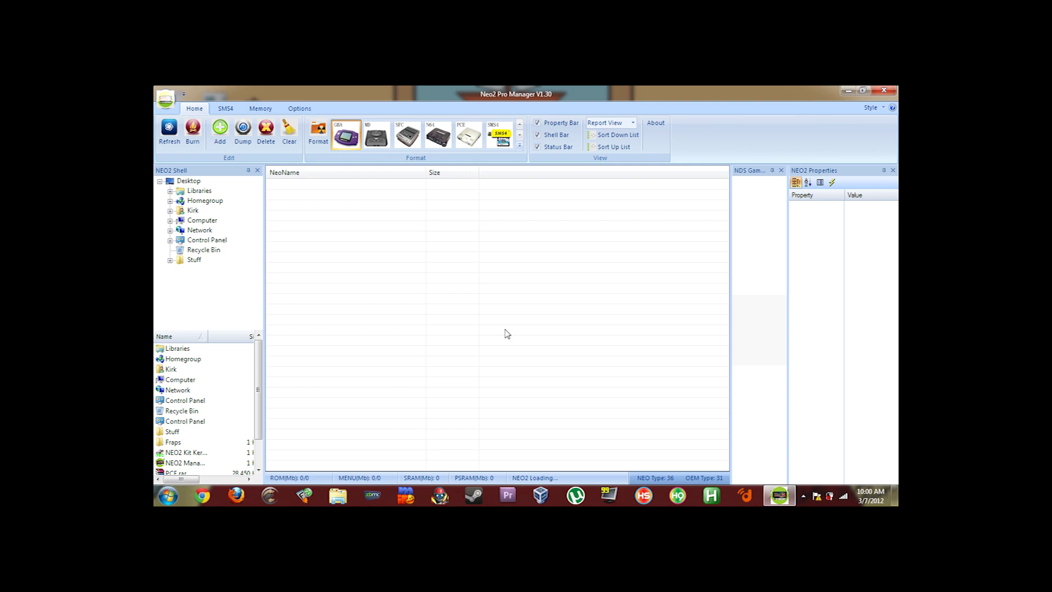
pyautogui.click(169, 128)
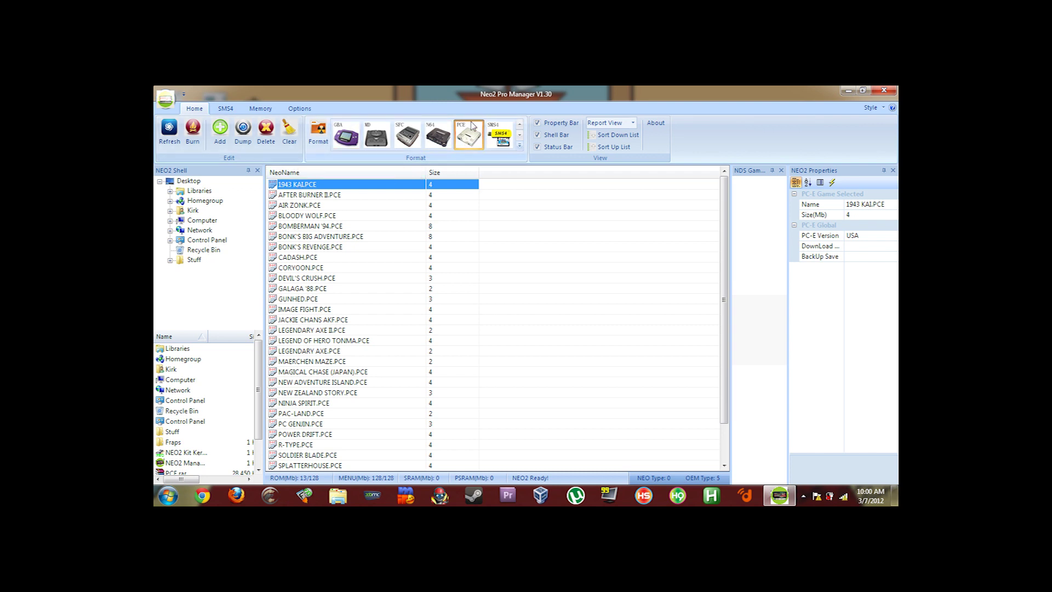
# - Format the cartridge with Standard Format, the PC-E menu type and the PC-E 128M Fix option enabled, accepting the format warning
pyautogui.click(321, 134)
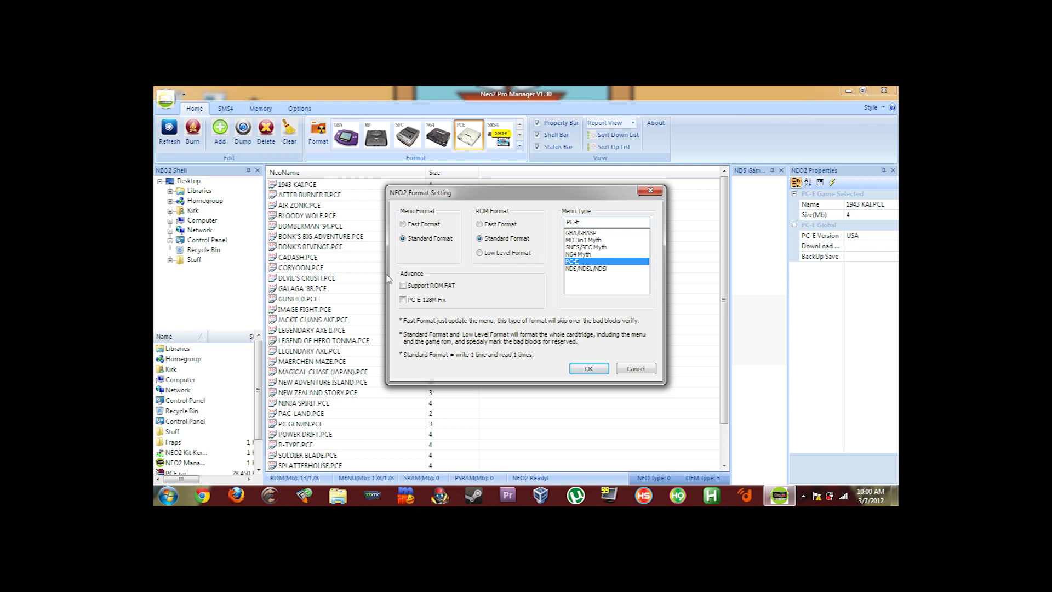
pyautogui.click(403, 300)
pyautogui.click(589, 370)
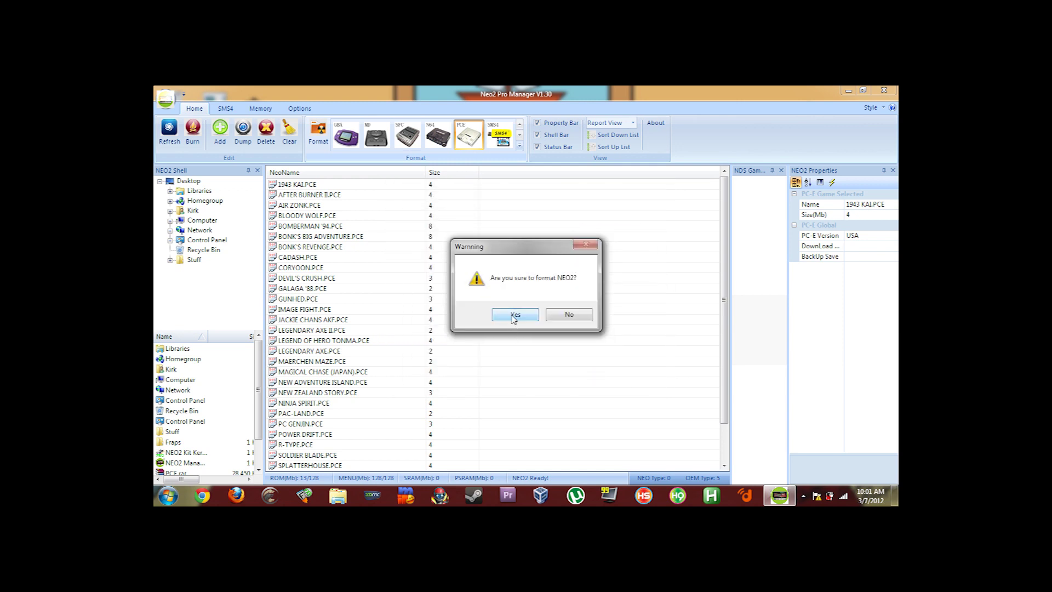
pyautogui.click(515, 316)
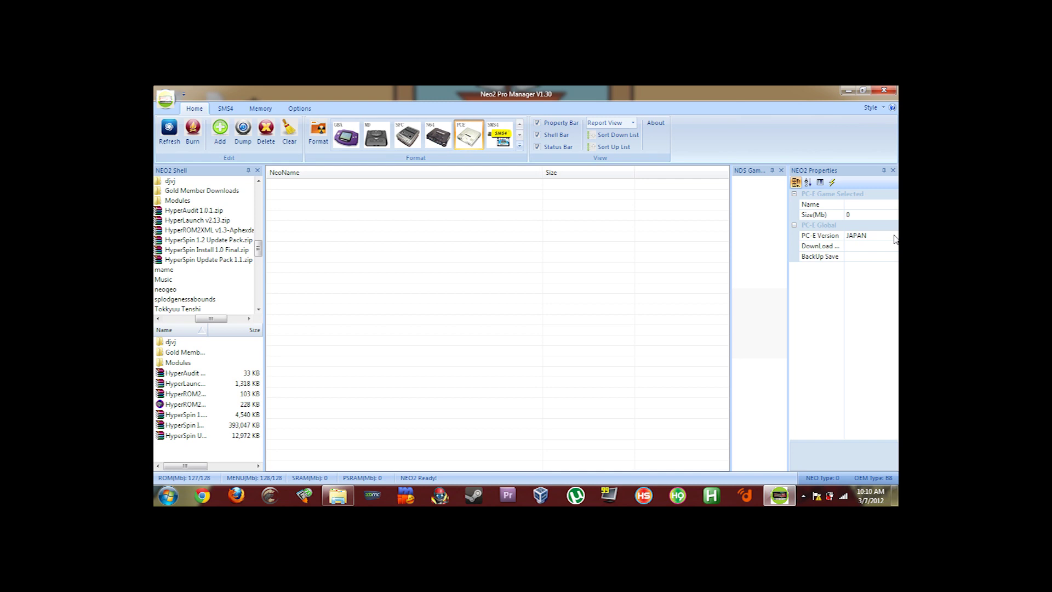
# - Set the cartridge's PC-E Version property to USA
pyautogui.click(895, 237)
pyautogui.click(850, 254)
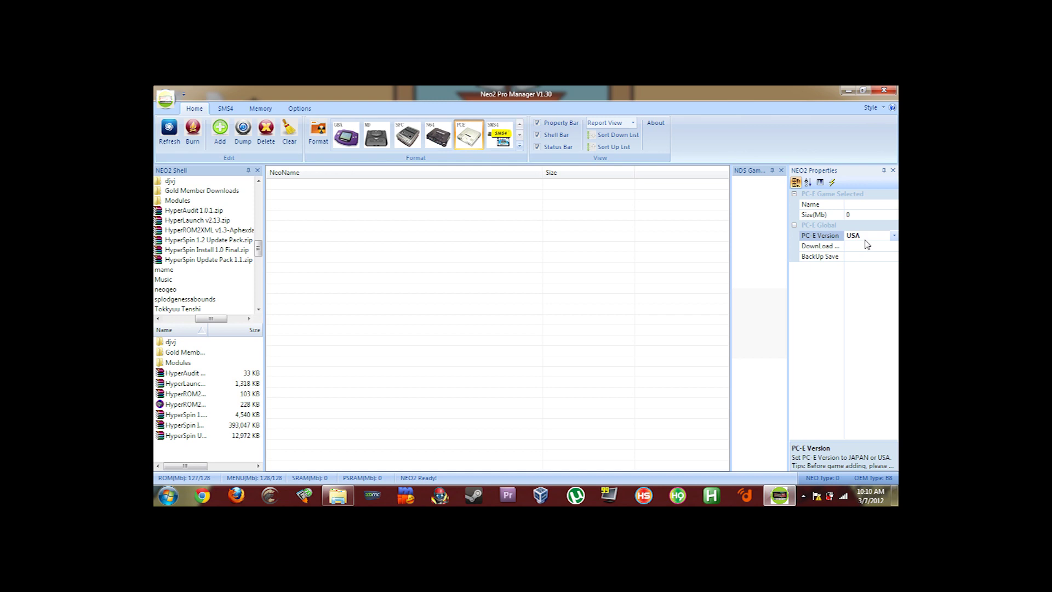
pyautogui.click(453, 248)
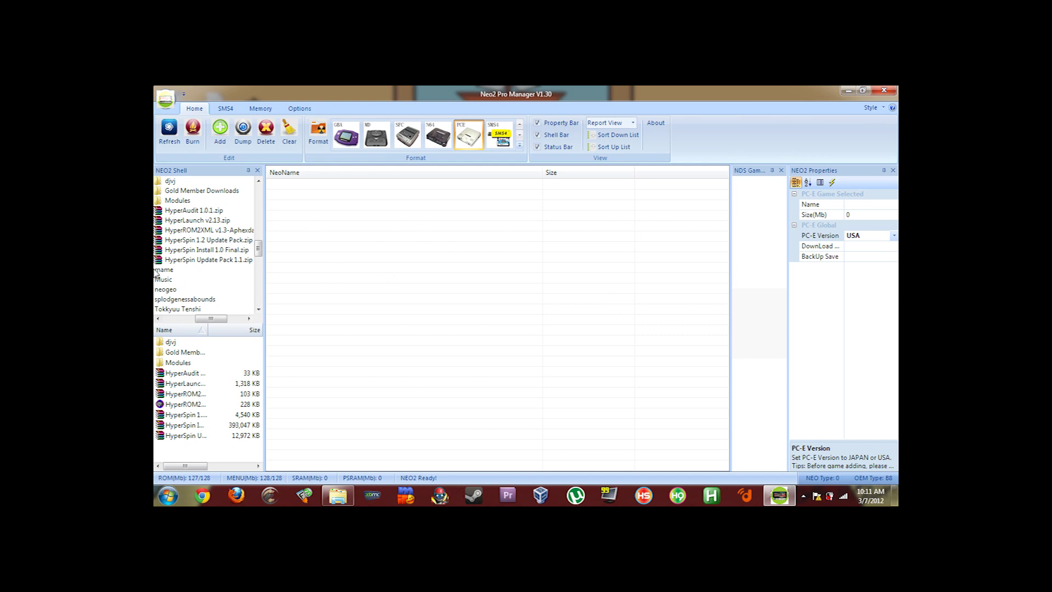
# - Return the shell browser to the Desktop level and open the tg16 folder
pyautogui.moveTo(218, 318); pyautogui.dragTo(200, 327)
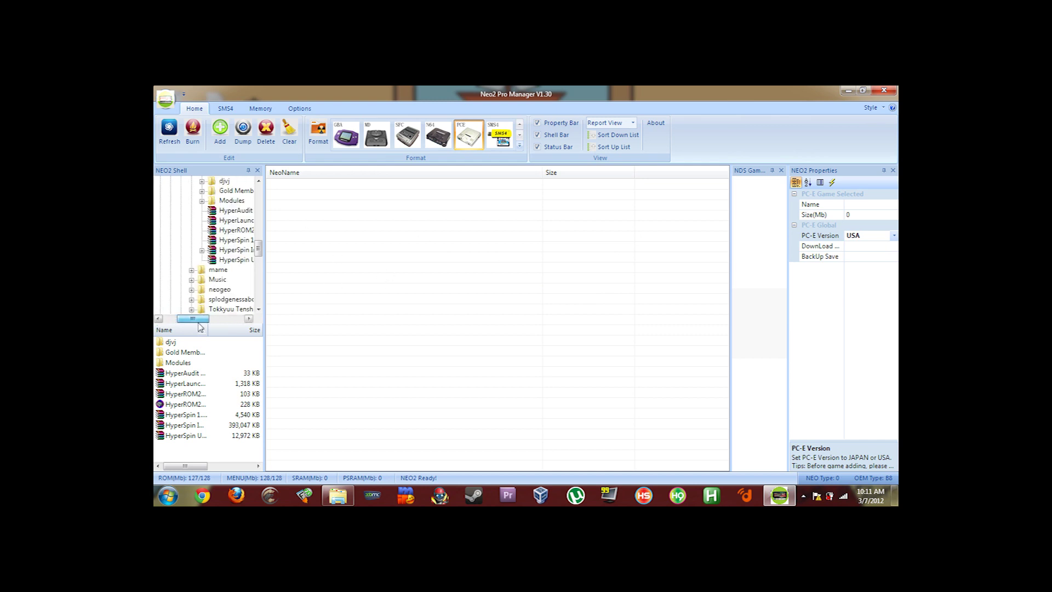
pyautogui.moveTo(258, 250); pyautogui.dragTo(259, 191)
pyautogui.moveTo(198, 318); pyautogui.dragTo(156, 321)
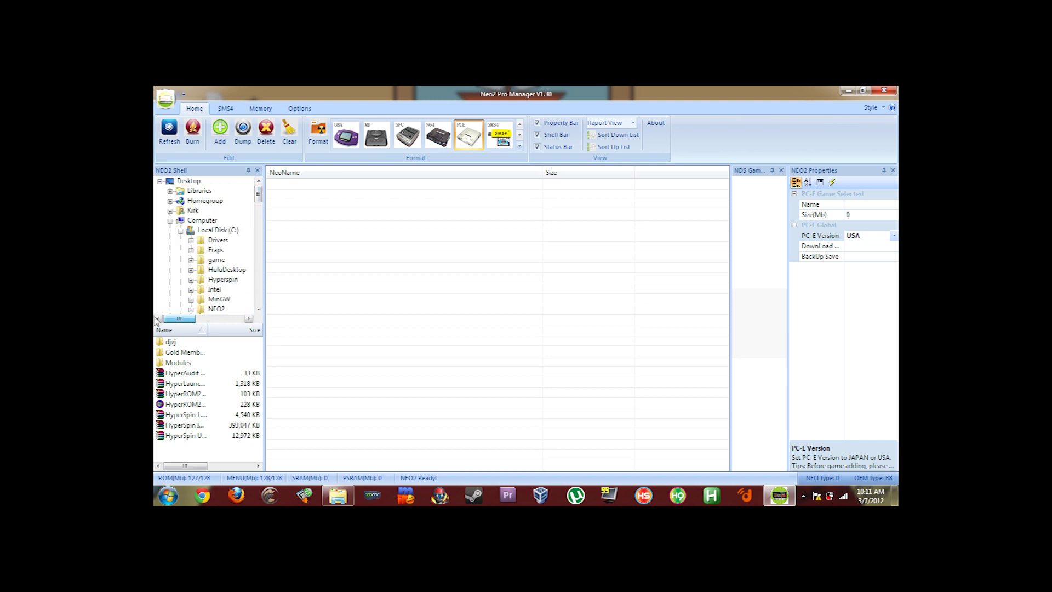
pyautogui.doubleClick(188, 181)
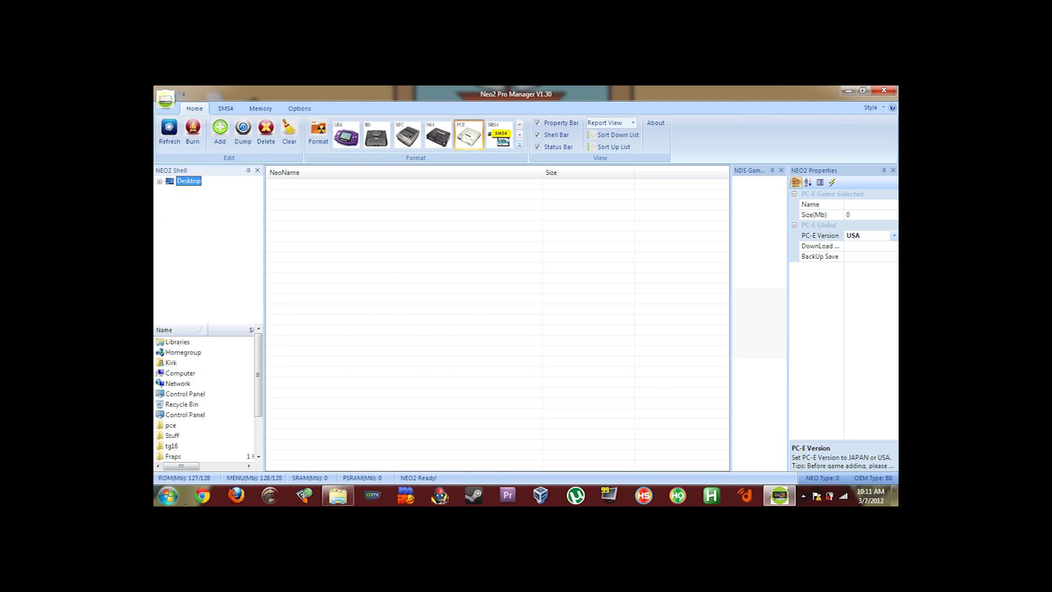
pyautogui.doubleClick(162, 447)
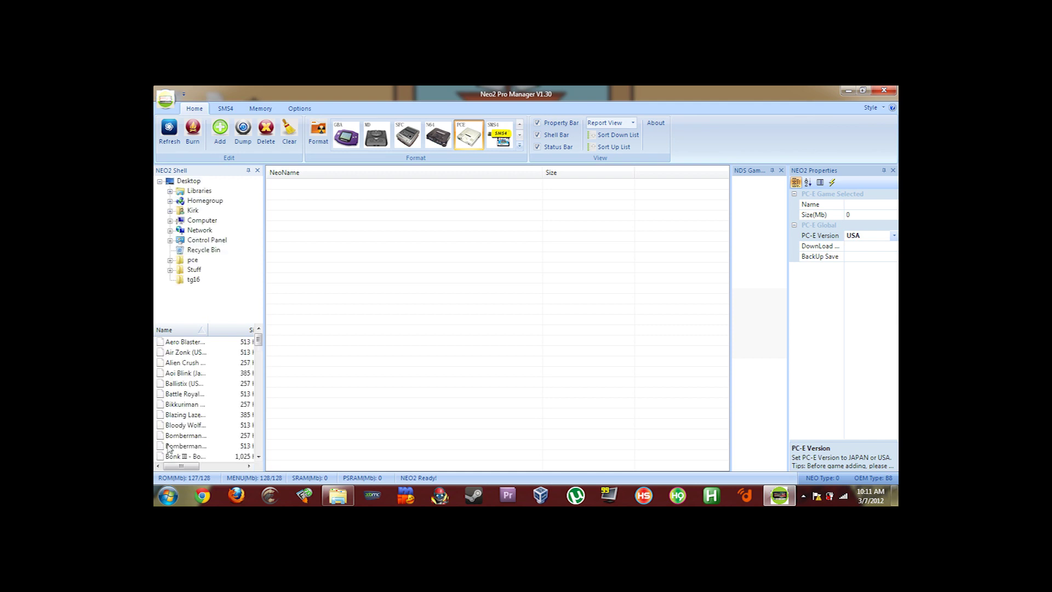
# - Widen the file list's Name column and add Air Zonk (USA).pce to the cartridge's game list
pyautogui.moveTo(208, 332); pyautogui.dragTo(260, 334)
pyautogui.click(185, 384)
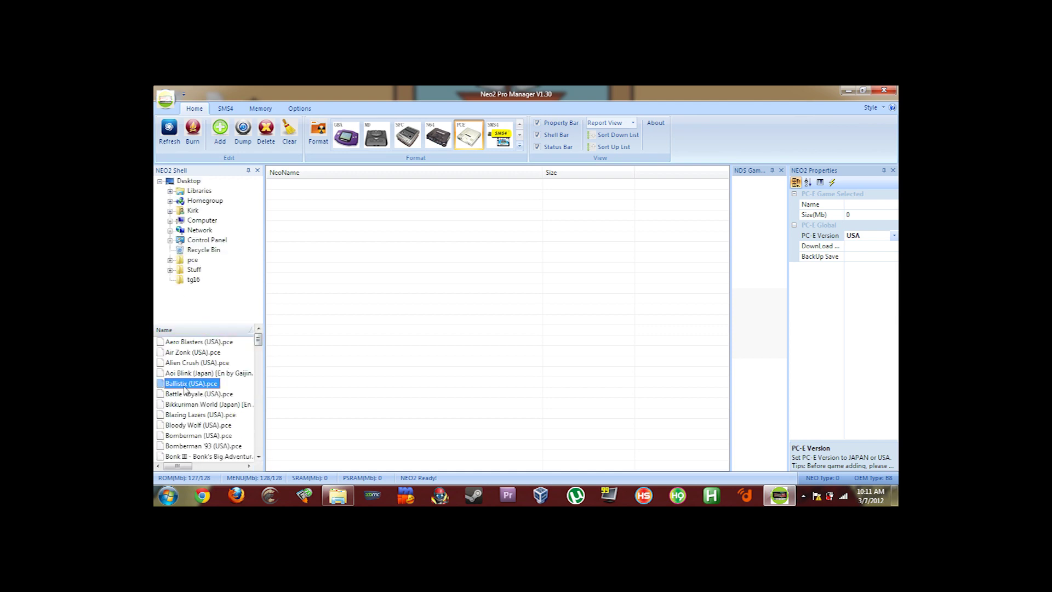
pyautogui.click(176, 353)
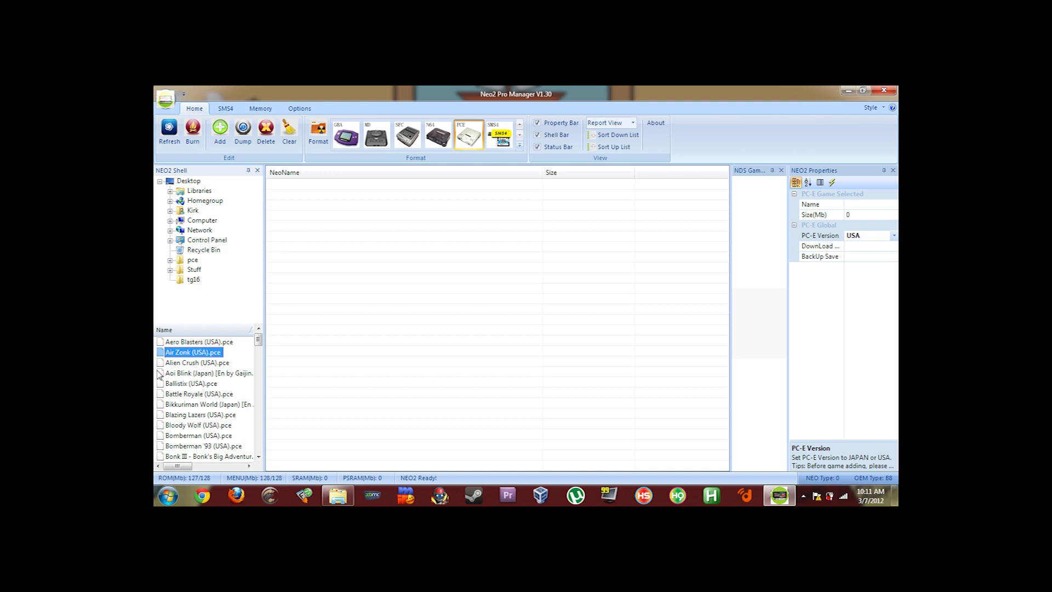
pyautogui.doubleClick(204, 354)
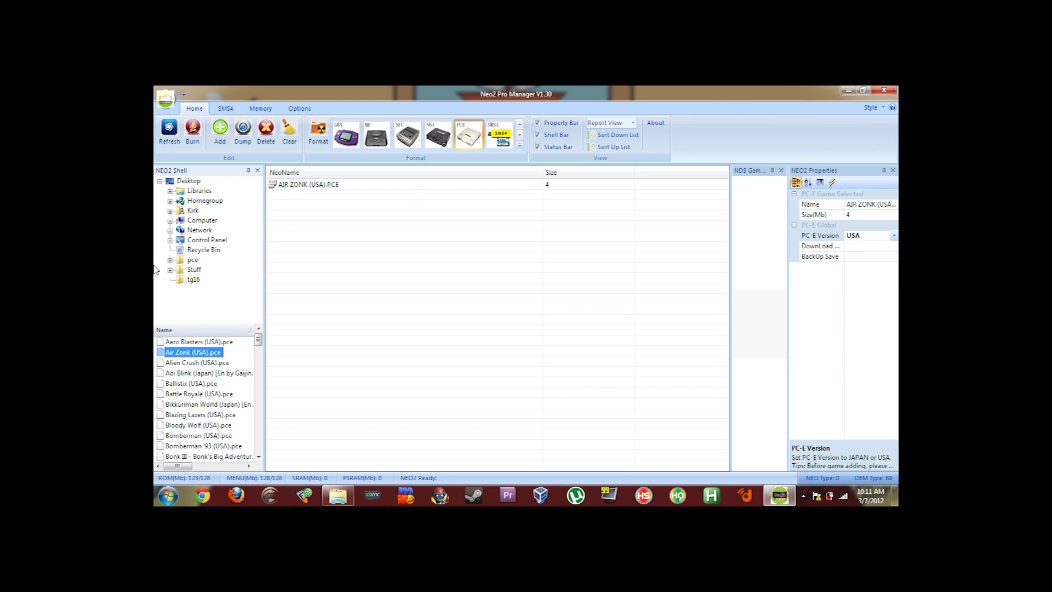
# - Open the pce folder and add Gunhed (Japan).pce to the cartridge's game list
pyautogui.click(186, 261)
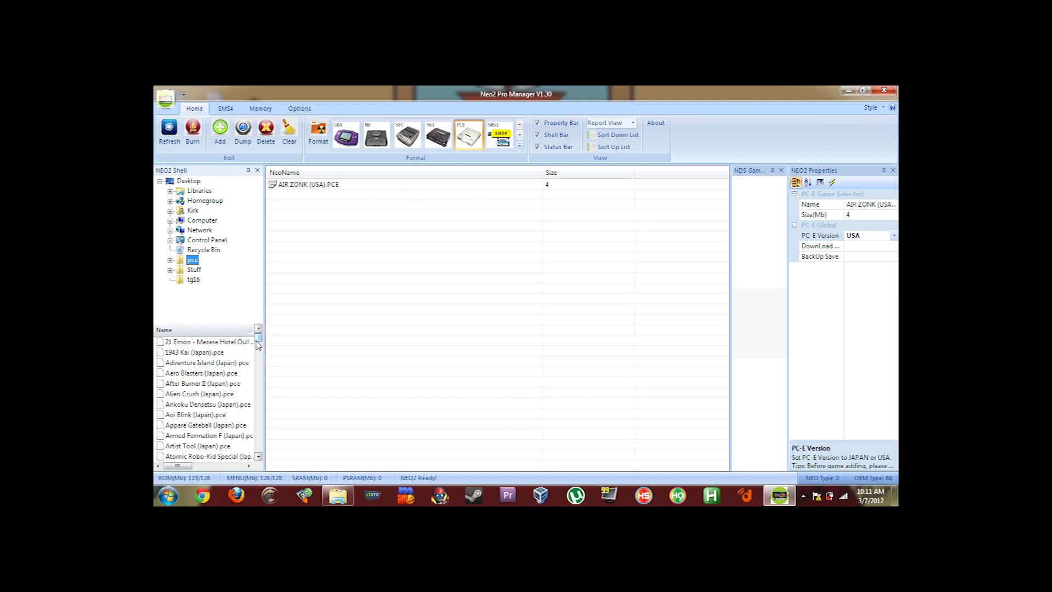
pyautogui.moveTo(256, 342); pyautogui.dragTo(255, 377)
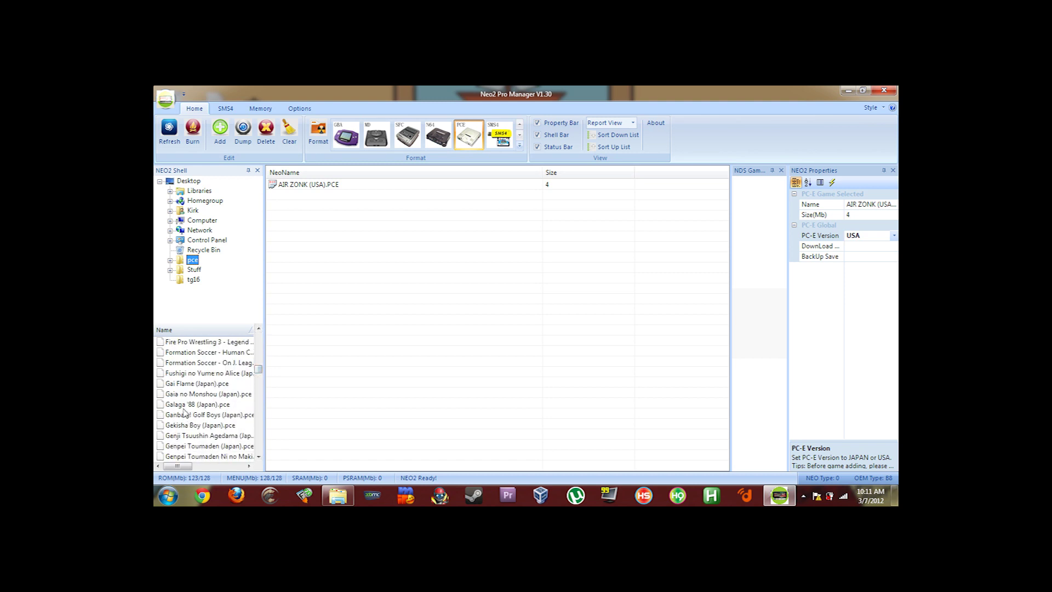
pyautogui.click(192, 447)
pyautogui.click(259, 456)
pyautogui.click(258, 456)
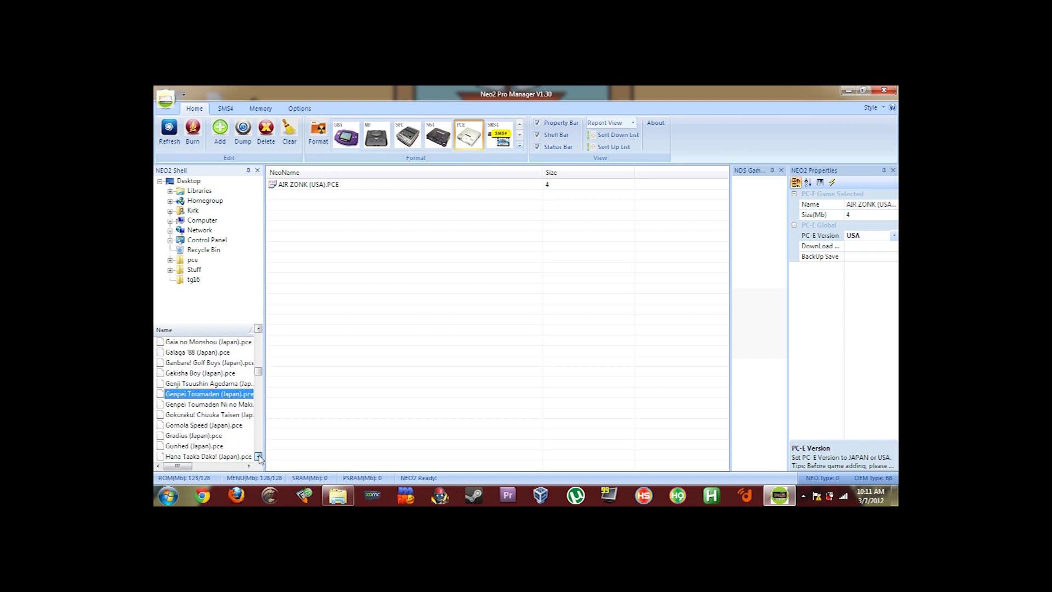
pyautogui.click(258, 456)
pyautogui.click(258, 455)
pyautogui.click(258, 456)
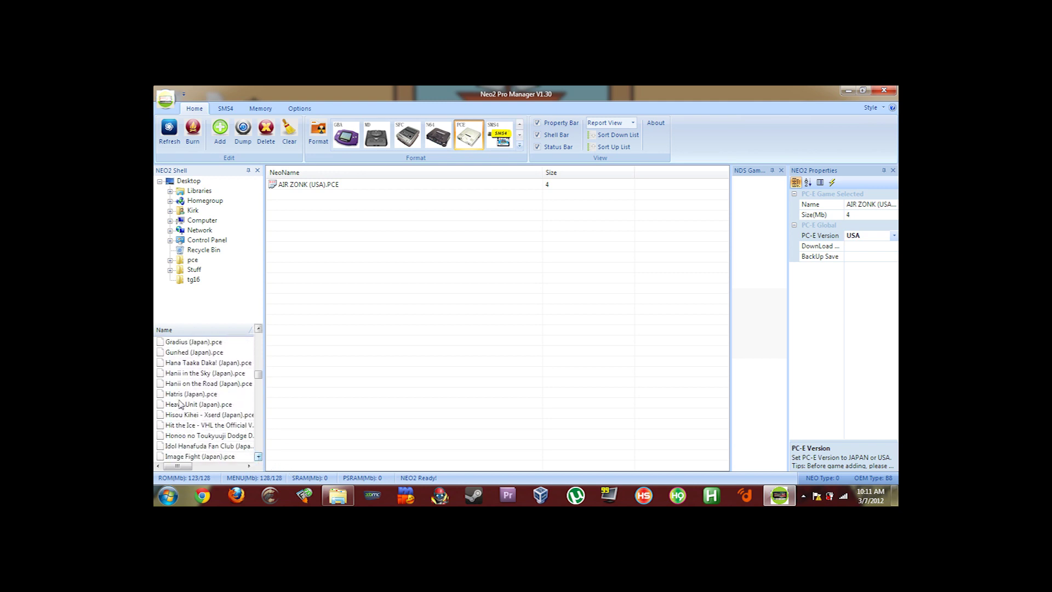
pyautogui.doubleClick(186, 353)
# - Burn the game list with Air Zonk and Gunhed to the flash cartridge
pyautogui.click(370, 274)
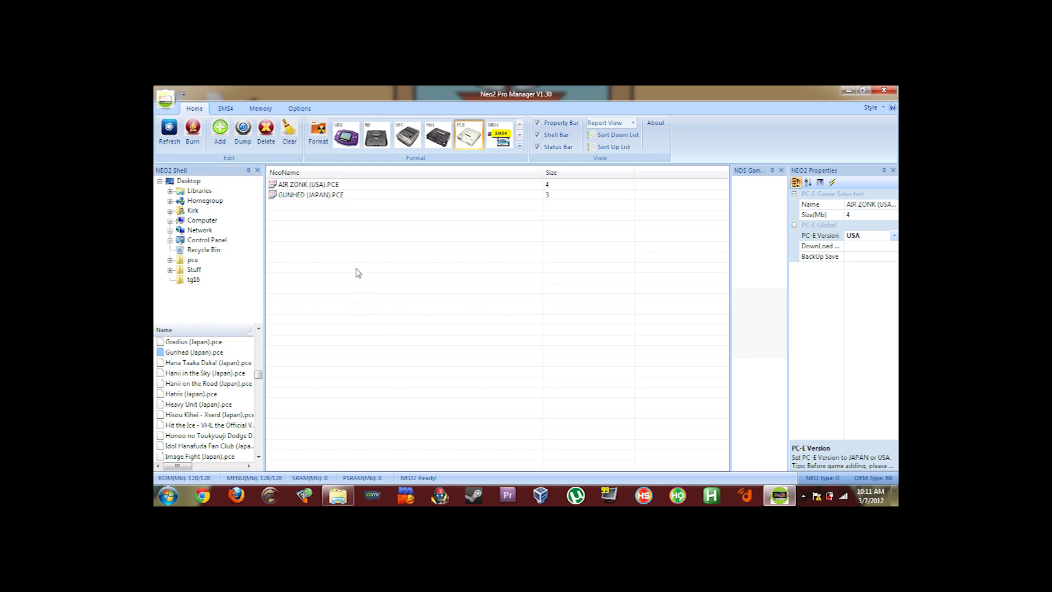
pyautogui.click(192, 139)
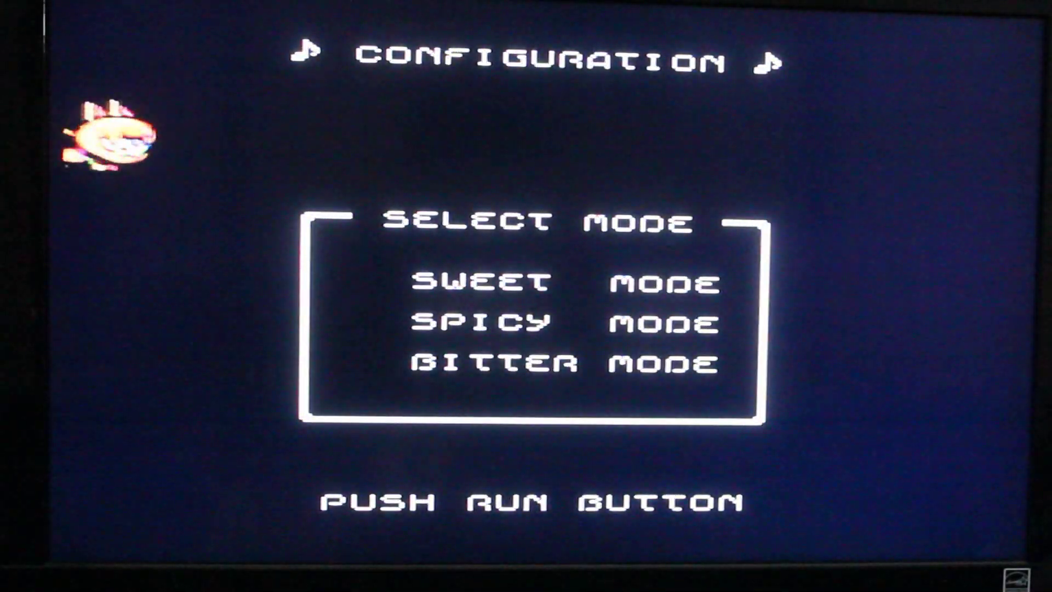
pyautogui.press('Up')
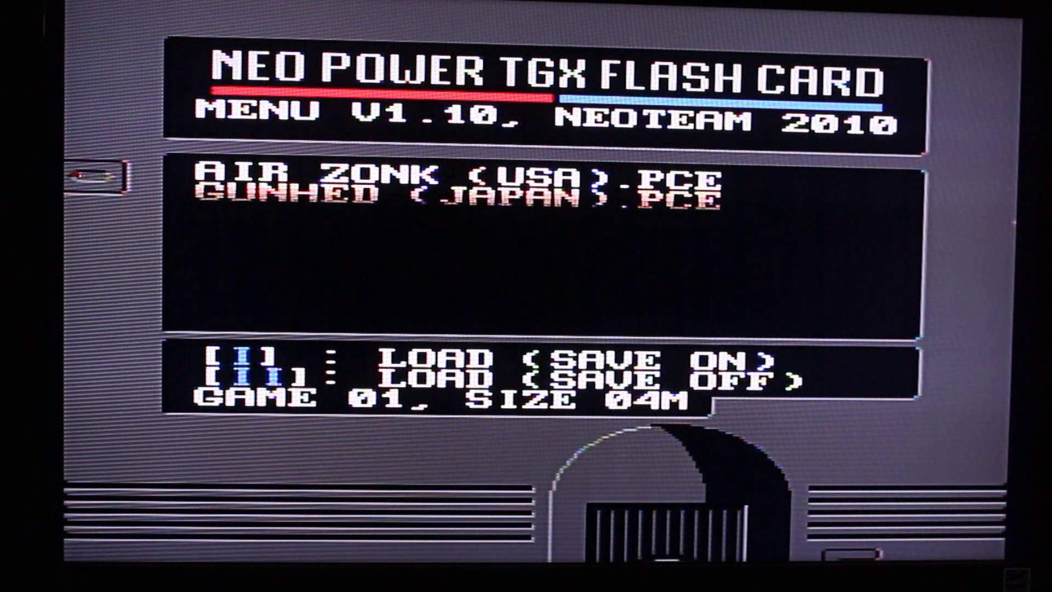
pyautogui.press('Down')
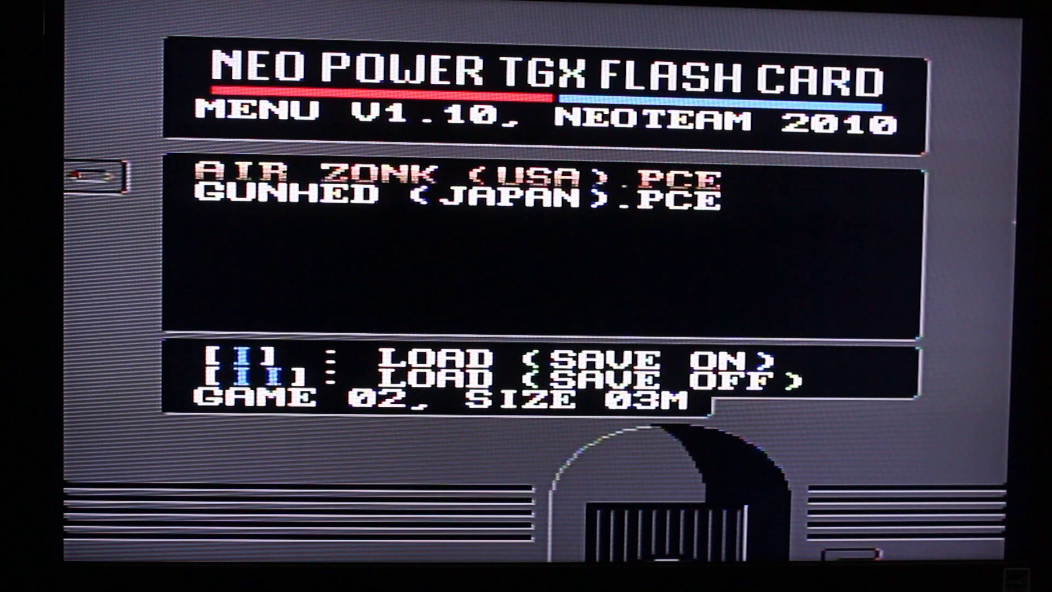